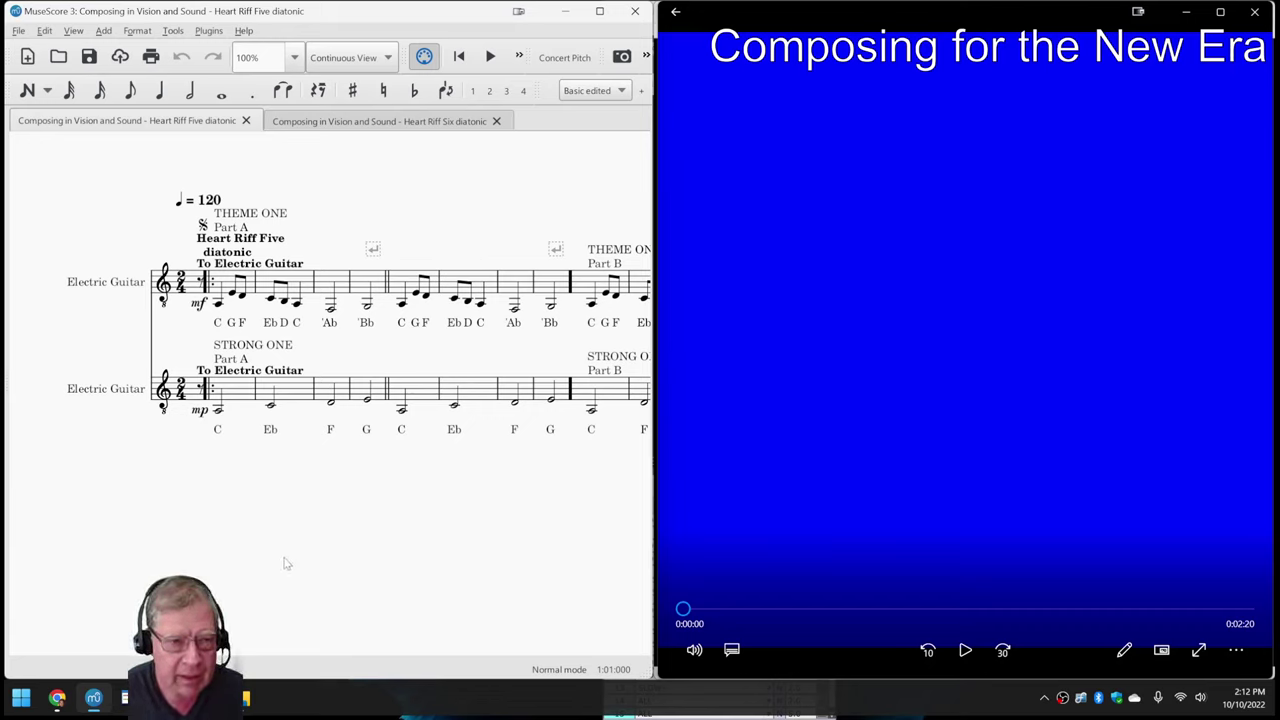
Step: Play the Heart Riff Five score's opening from the lower staff, pause the video, and show the notes spreadsheet
left_click(218, 408)
key("space")
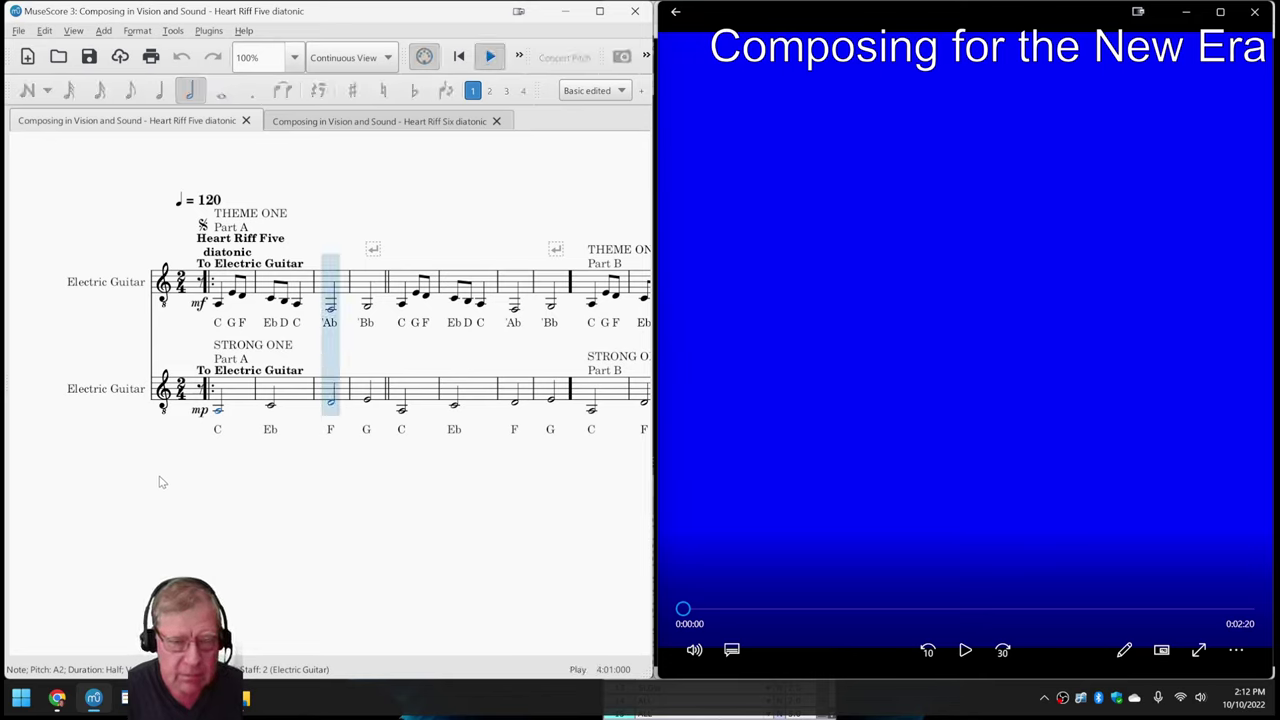
key("space")
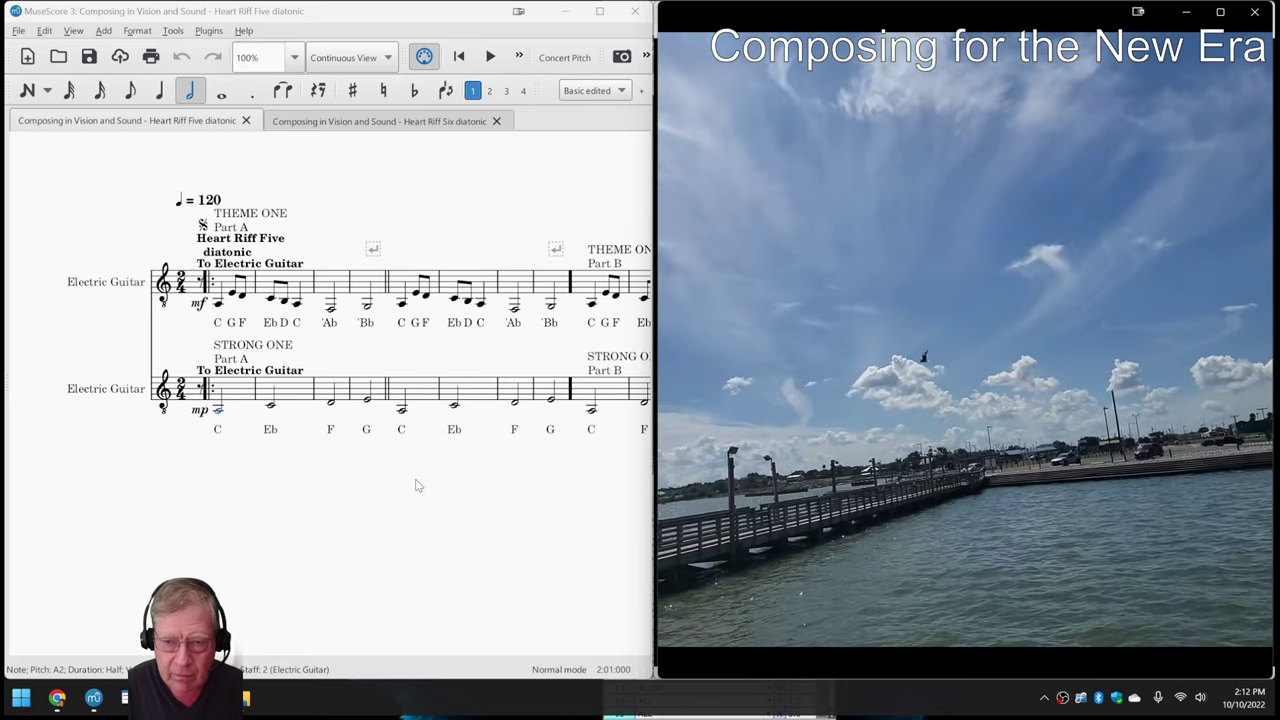
key("space")
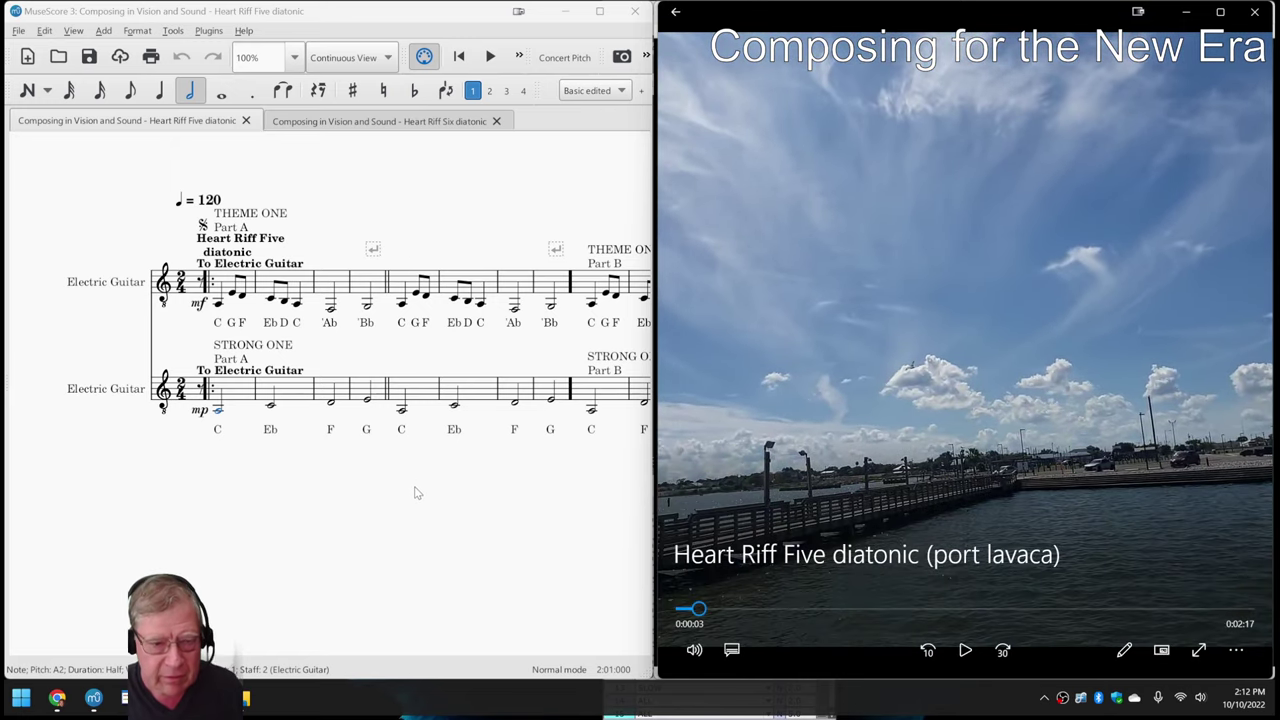
left_click(57, 699)
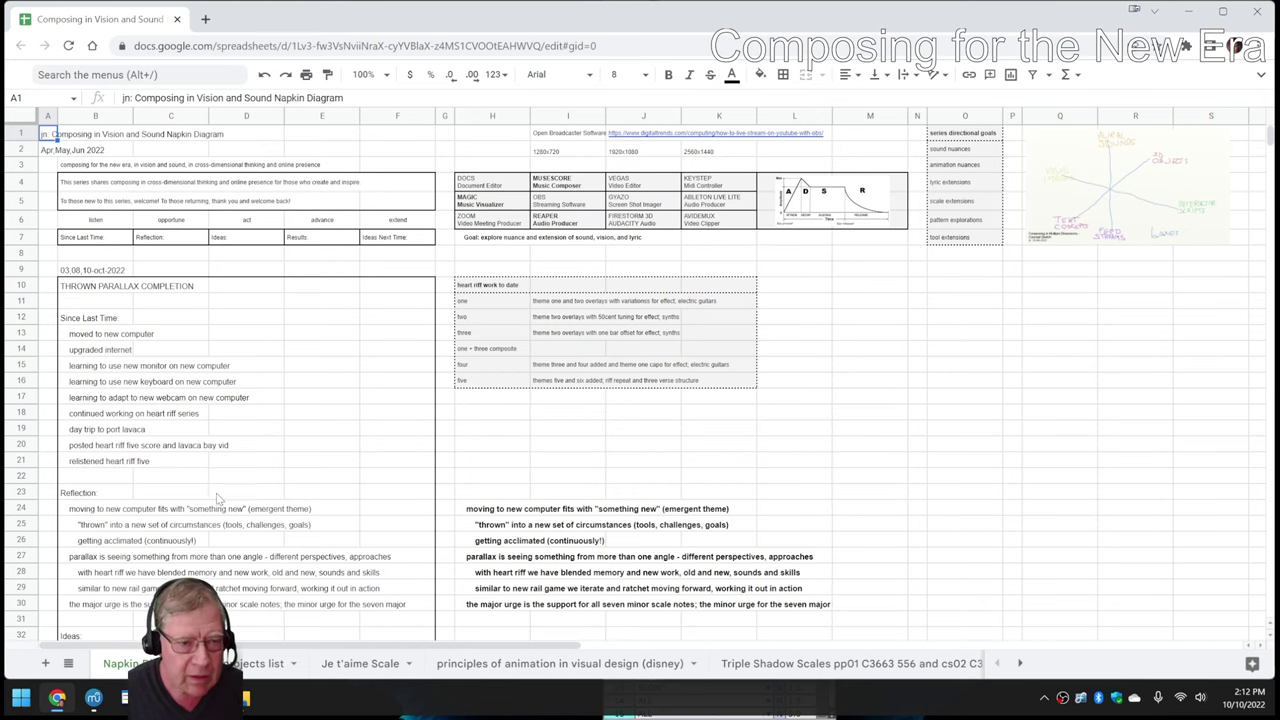
Step: Step through the Reflection notes in B24 and H25–H27, then switch OBS to the wide desktop scene
scroll(221, 508, "down", 2)
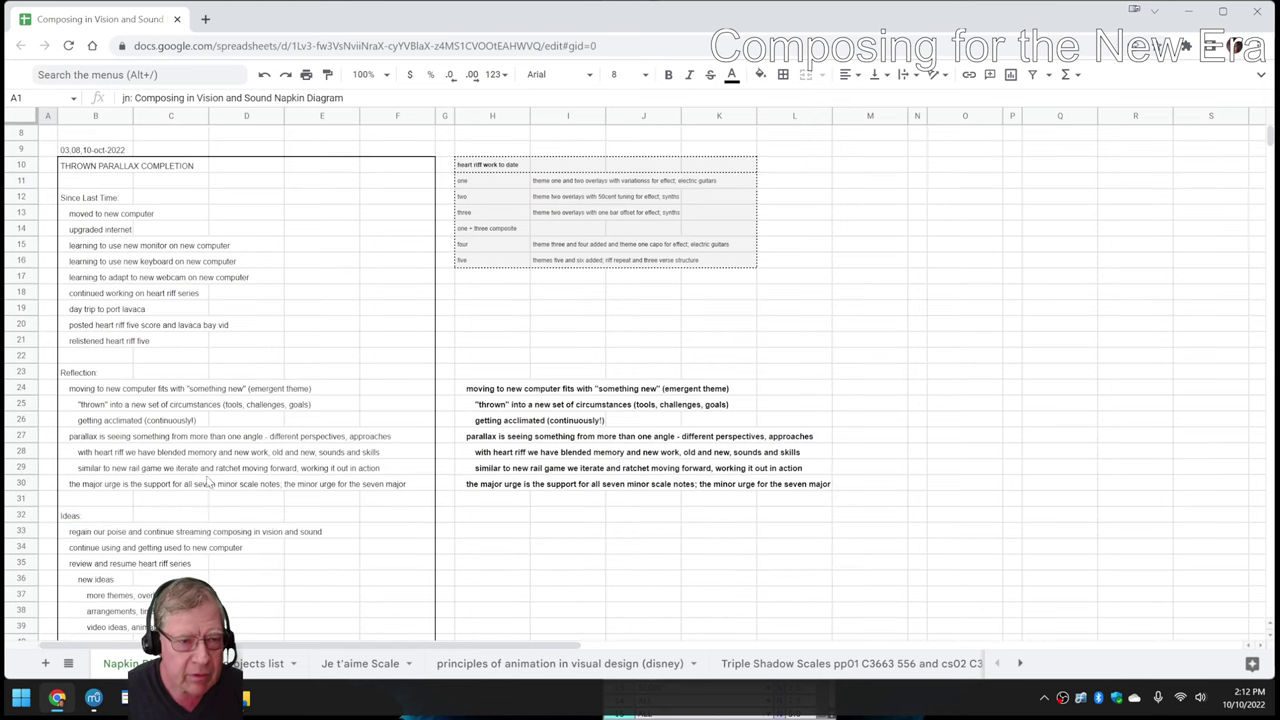
left_click(101, 393)
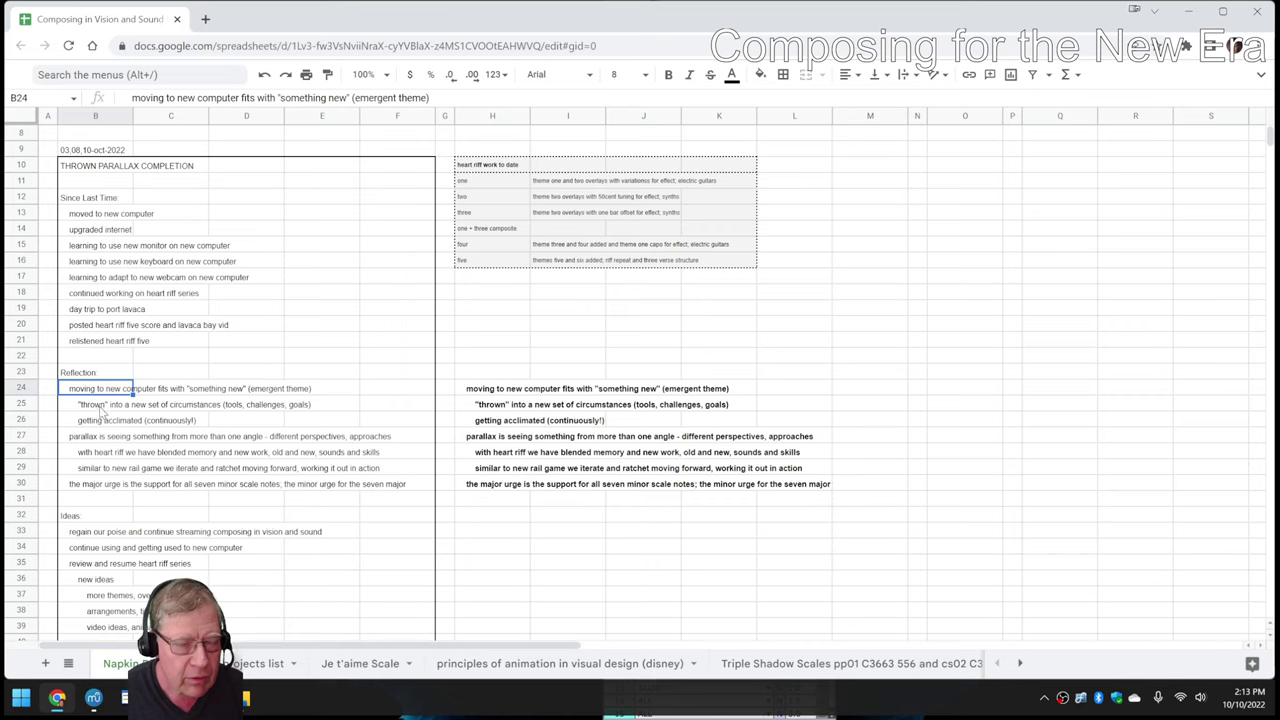
left_click(489, 407)
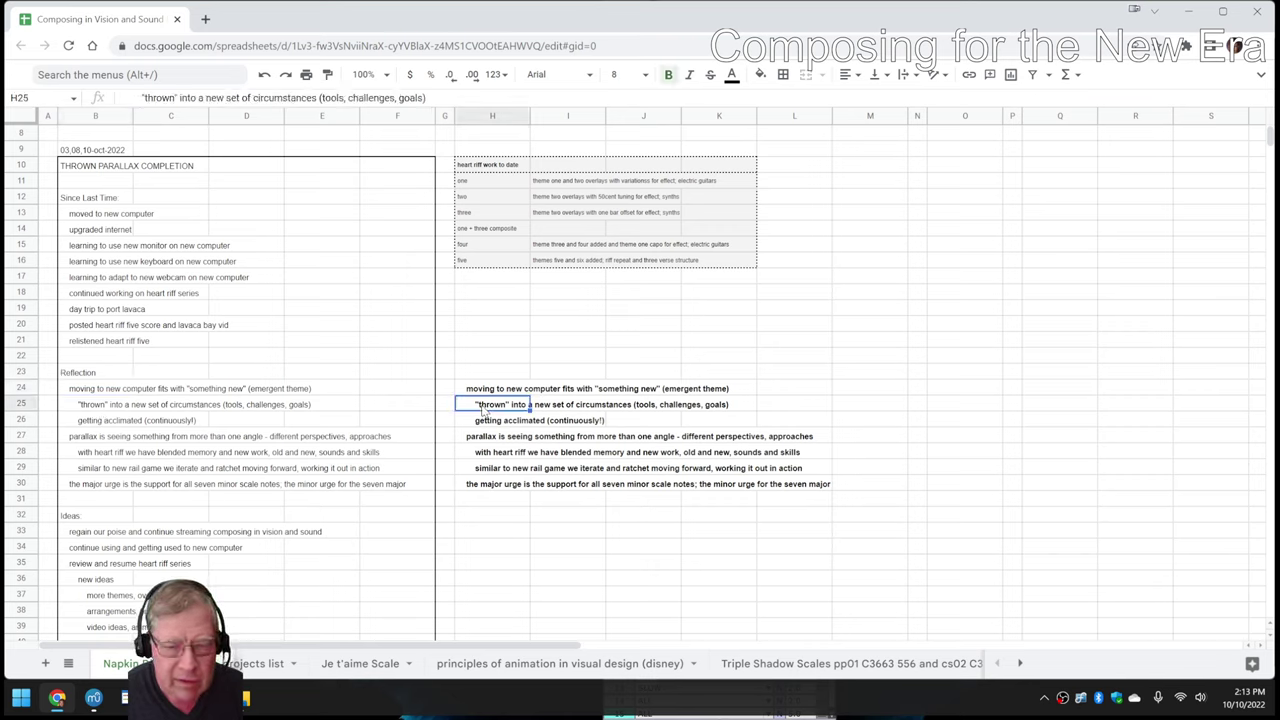
left_click(478, 424)
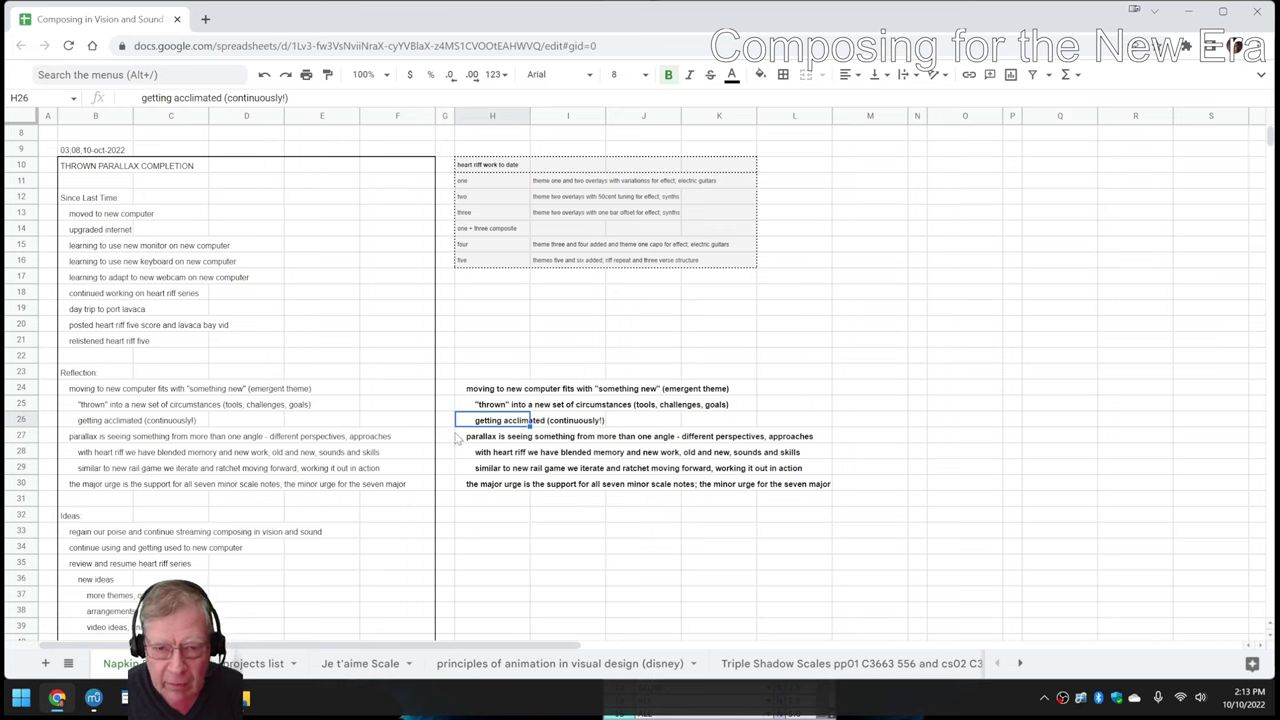
left_click(497, 442)
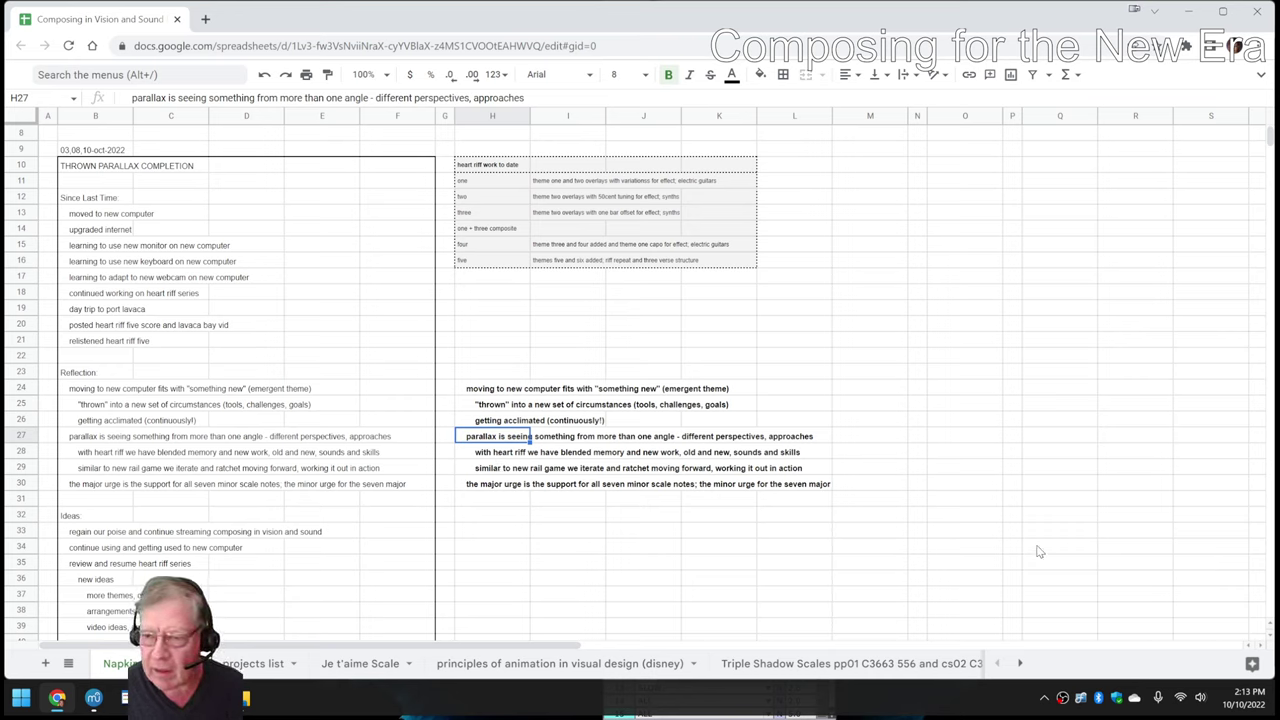
left_click(983, 353)
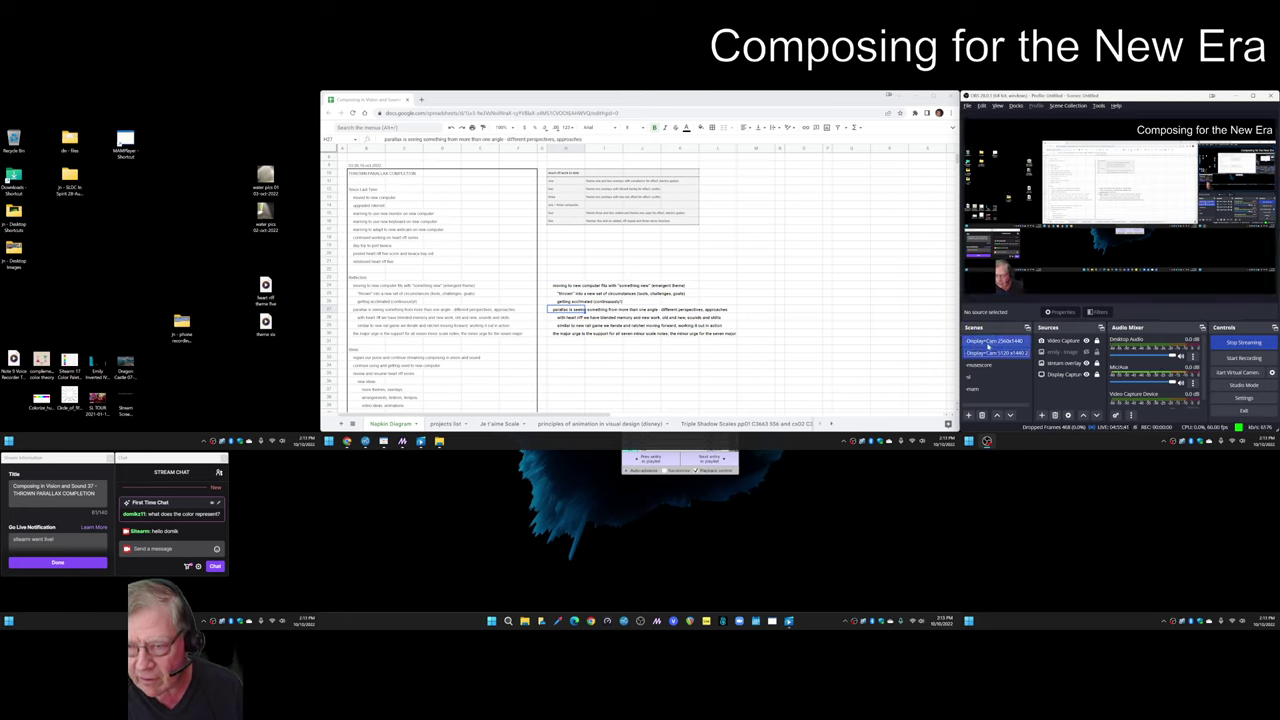
Step: Switch OBS to the Display+Cam 2560x1440 scene and minimize the spreadsheet to reveal the score
left_click(990, 342)
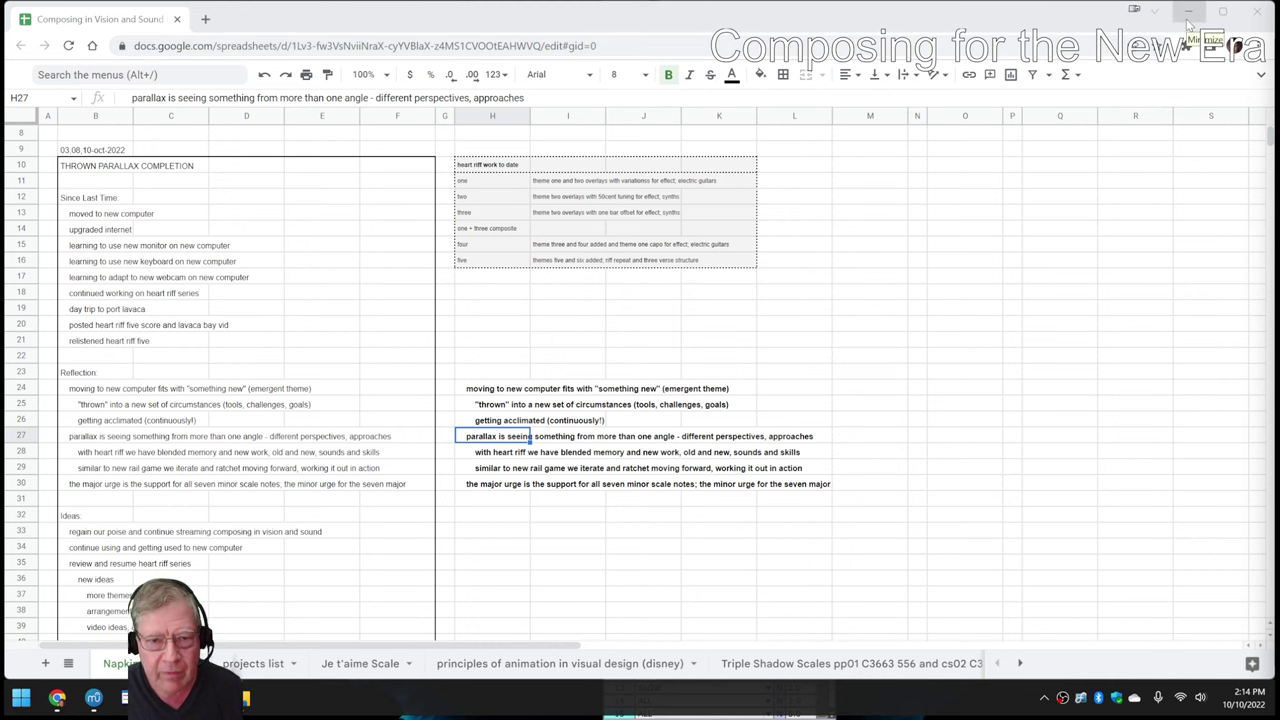
left_click(1188, 24)
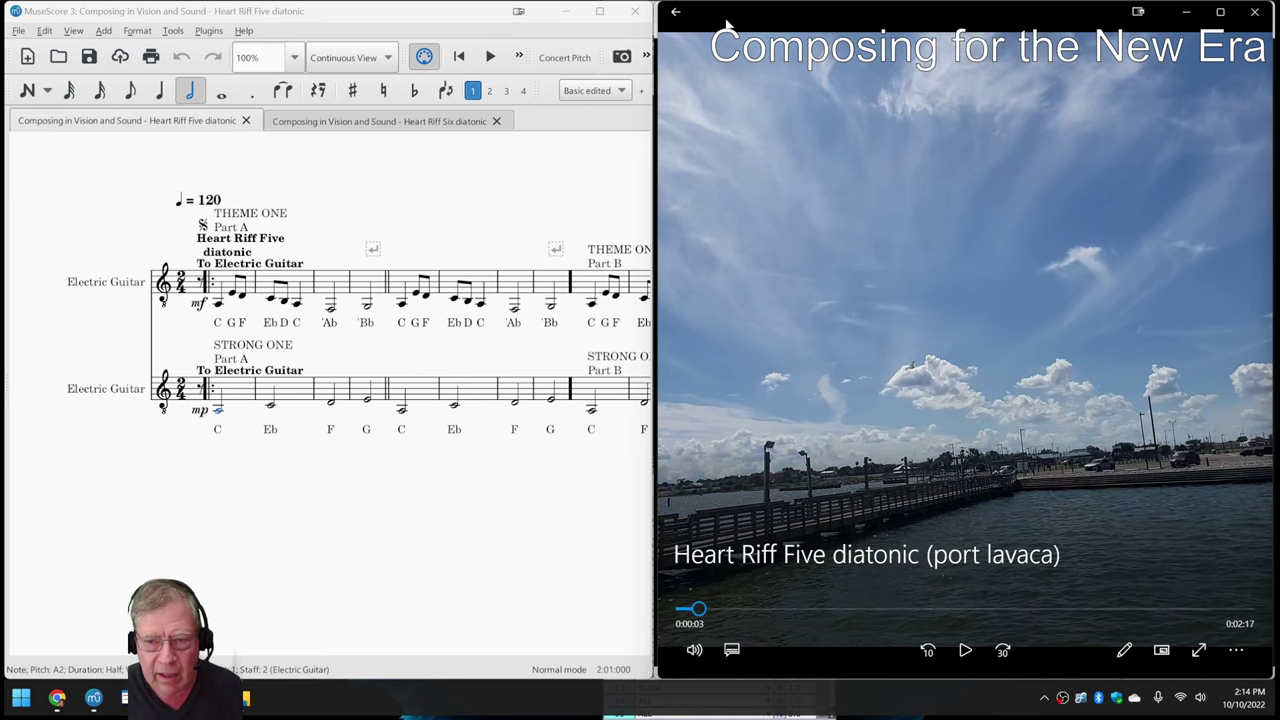
Step: Rewind the port lavaca video to 0:00:00 and start it playing
left_click_drag(697, 608, 682, 609)
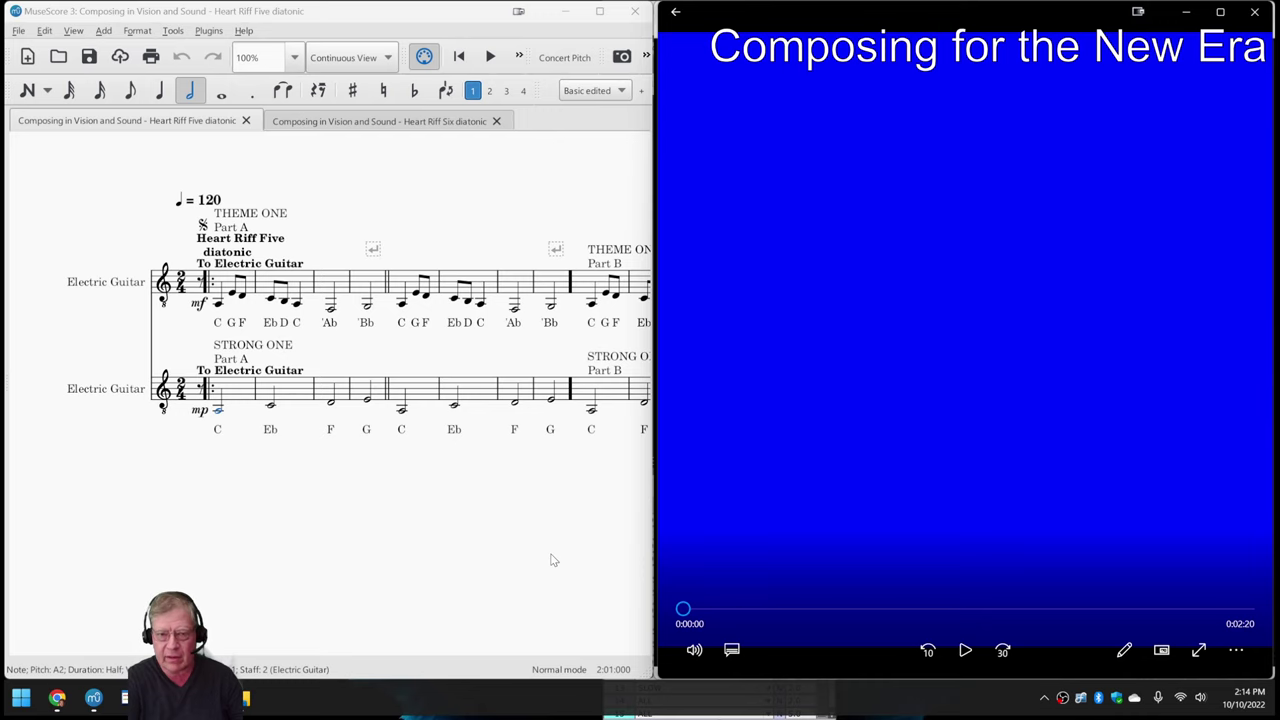
key("space")
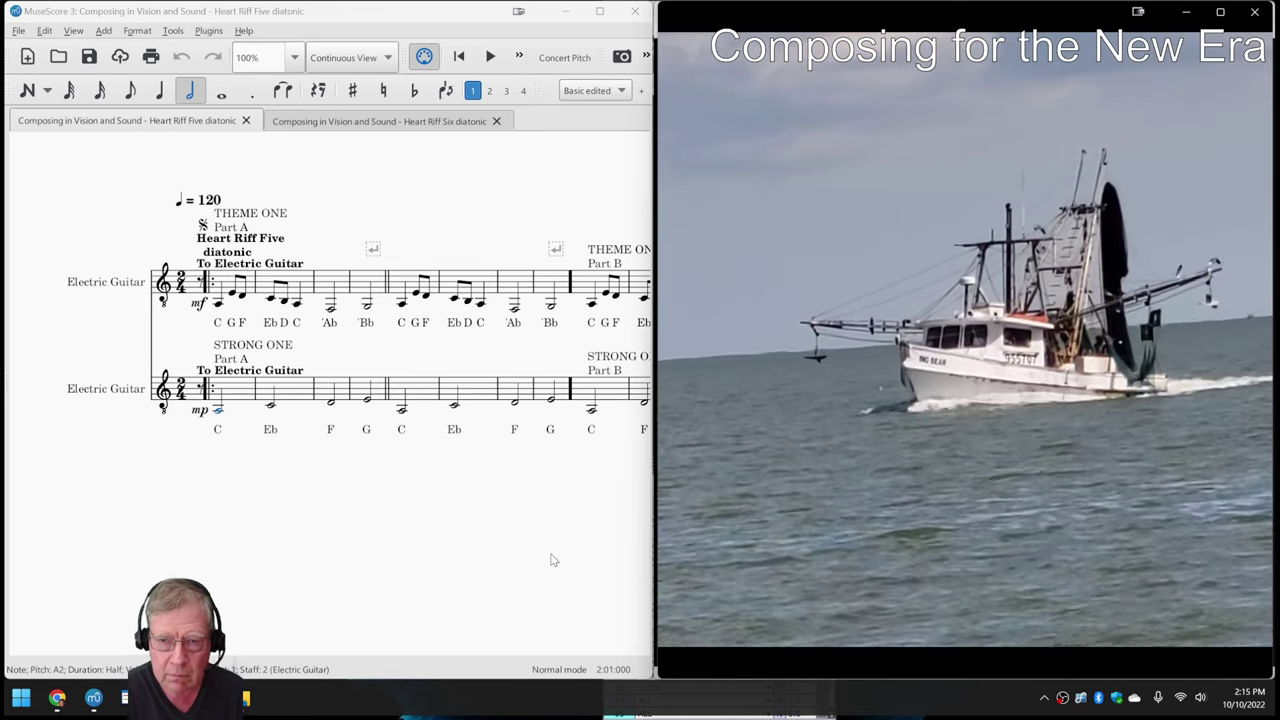
Step: Pause the port lavaca video and minimize Windows Media Player
key("space")
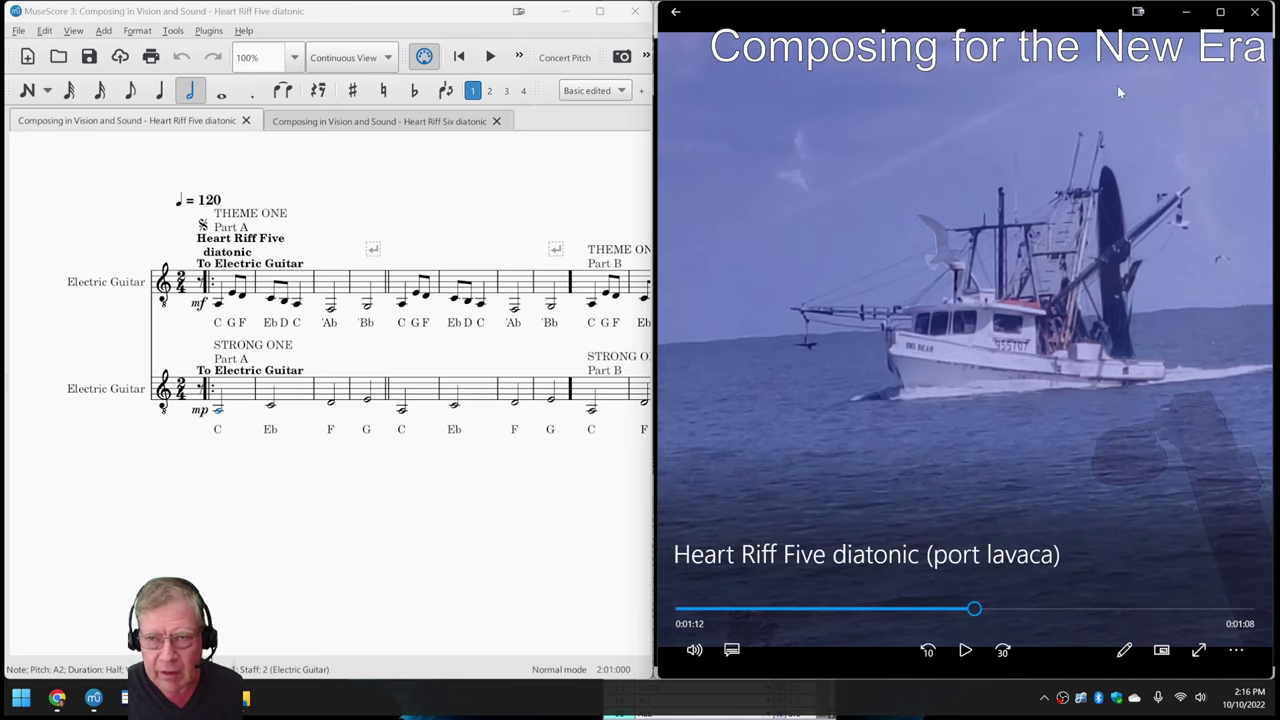
left_click(1186, 14)
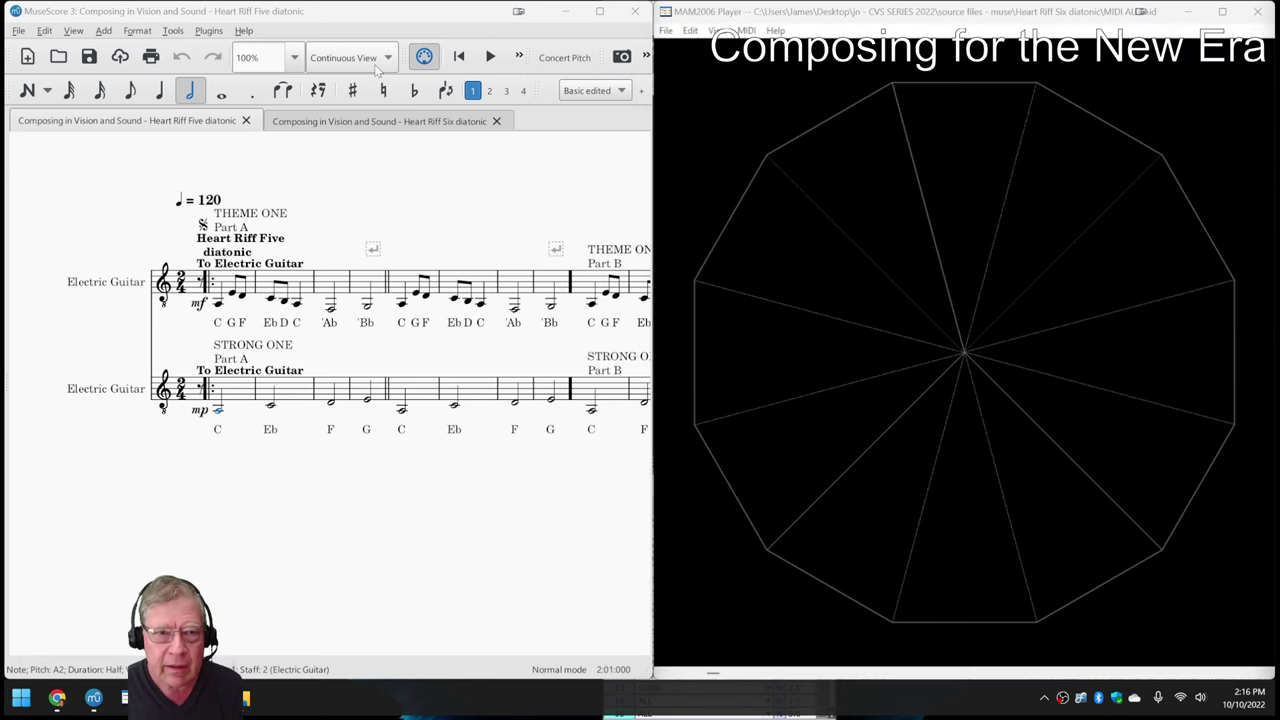
Step: Open the Heart Riff Six diatonic score, play its opening bars, and focus the MAM2006 Player
left_click(325, 121)
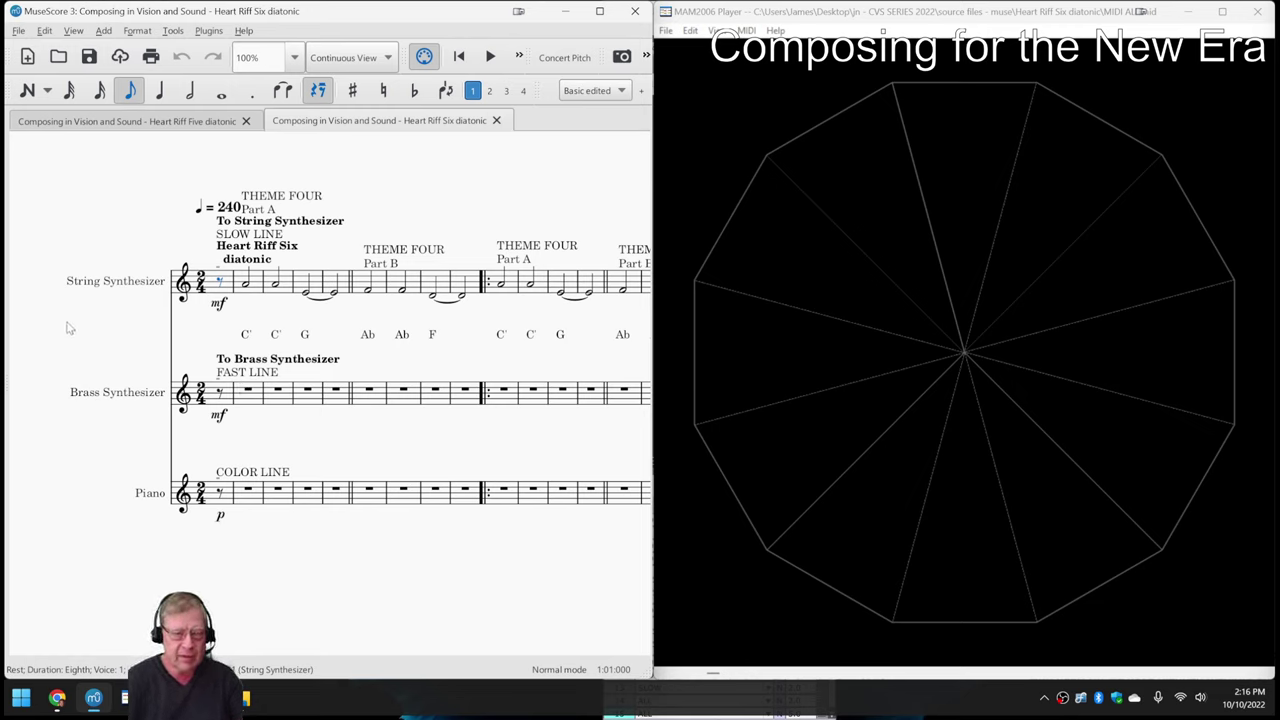
key("space")
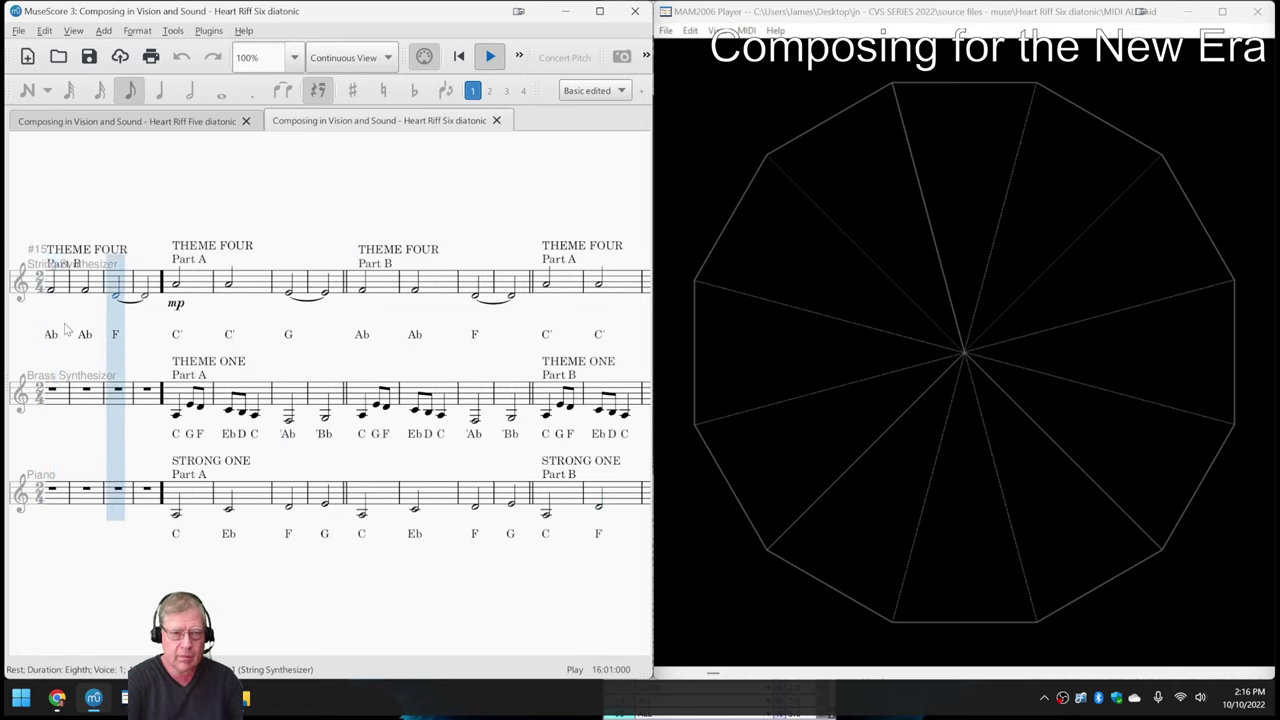
key("space")
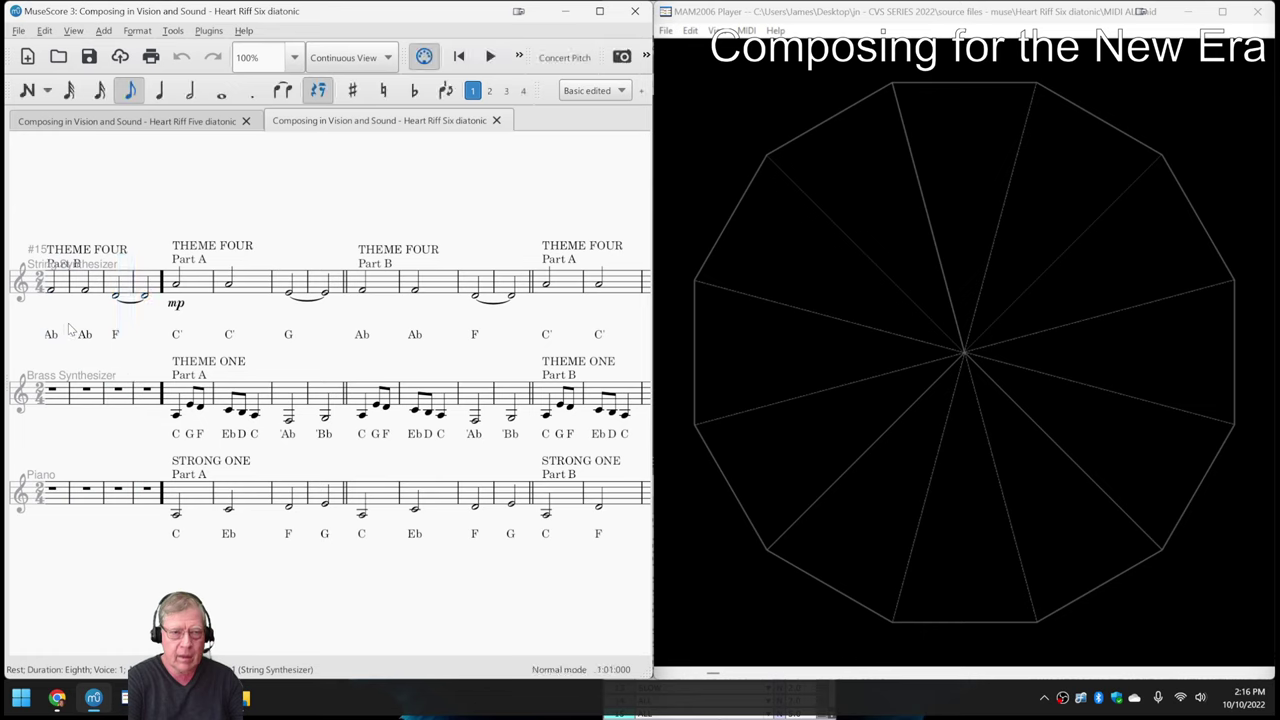
left_click(809, 10)
Step: Start the Heart Riff Six diatonic MIDI so coloured wedges fill the MAM Player dodecagon
key("space")
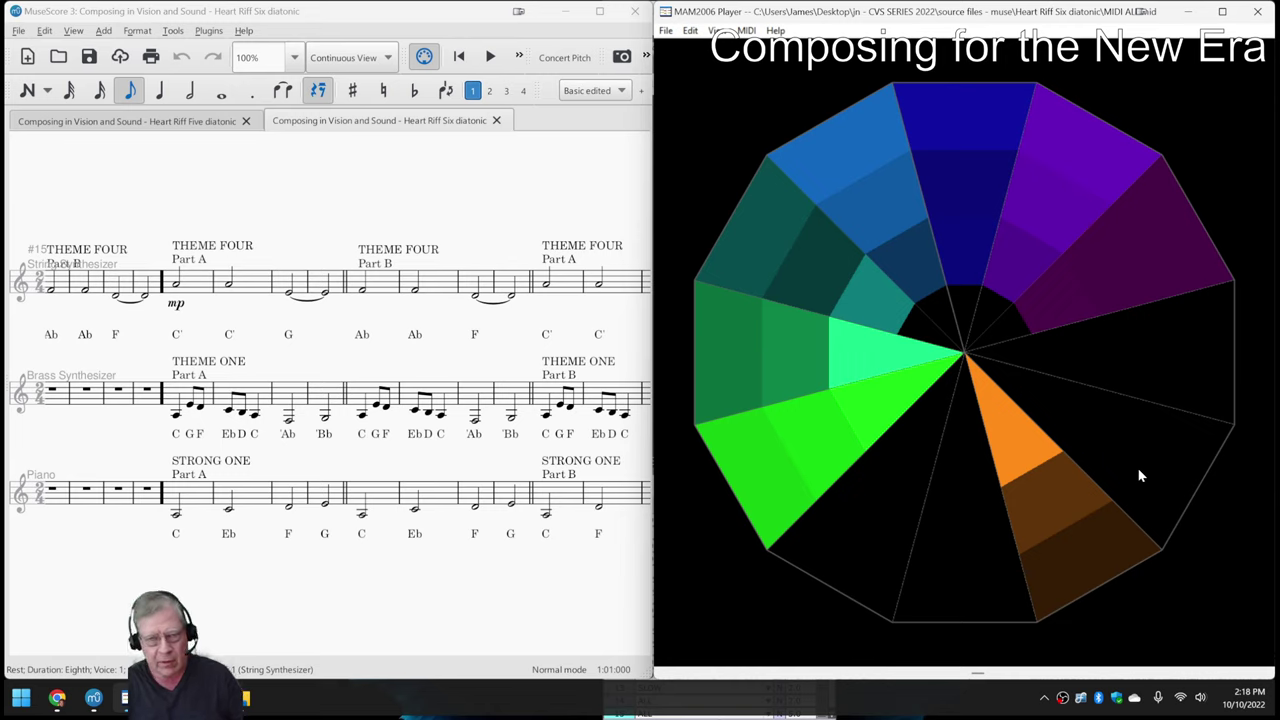
Step: Minimize MAM2006 Player and rewind the Heart Riff Six score to its start with Ctrl+Home
left_click(1186, 14)
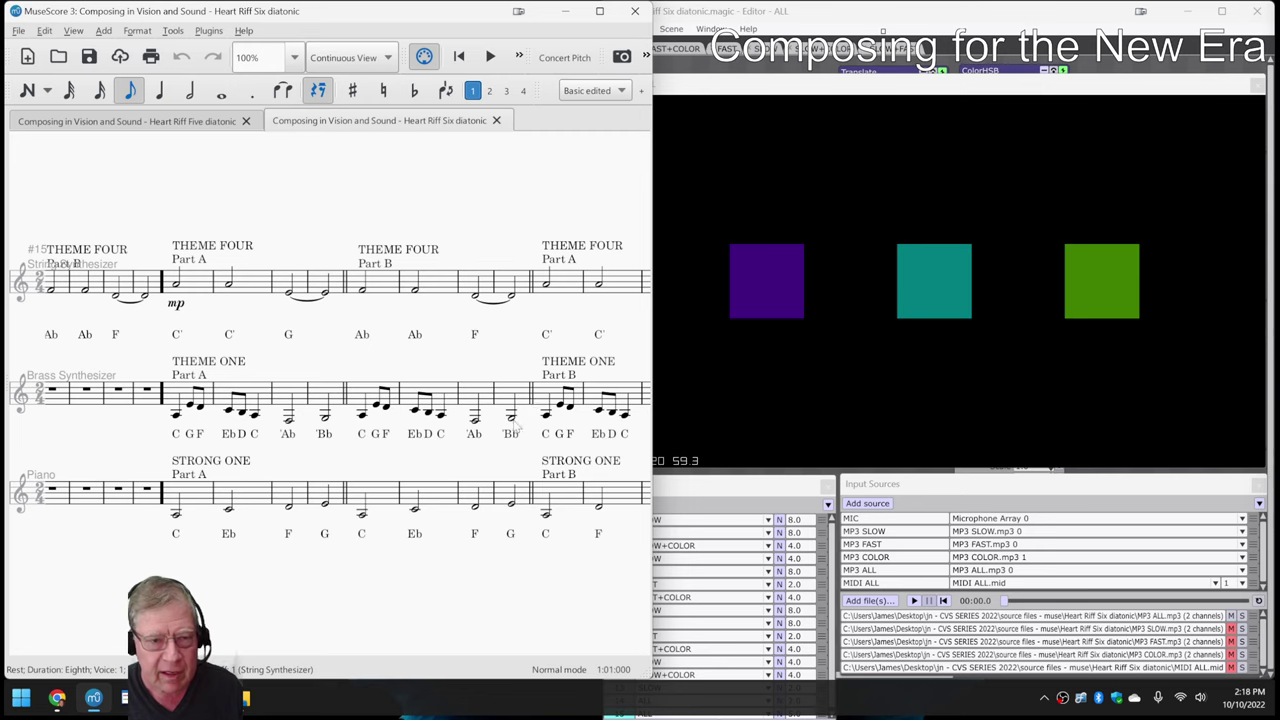
left_click(431, 576)
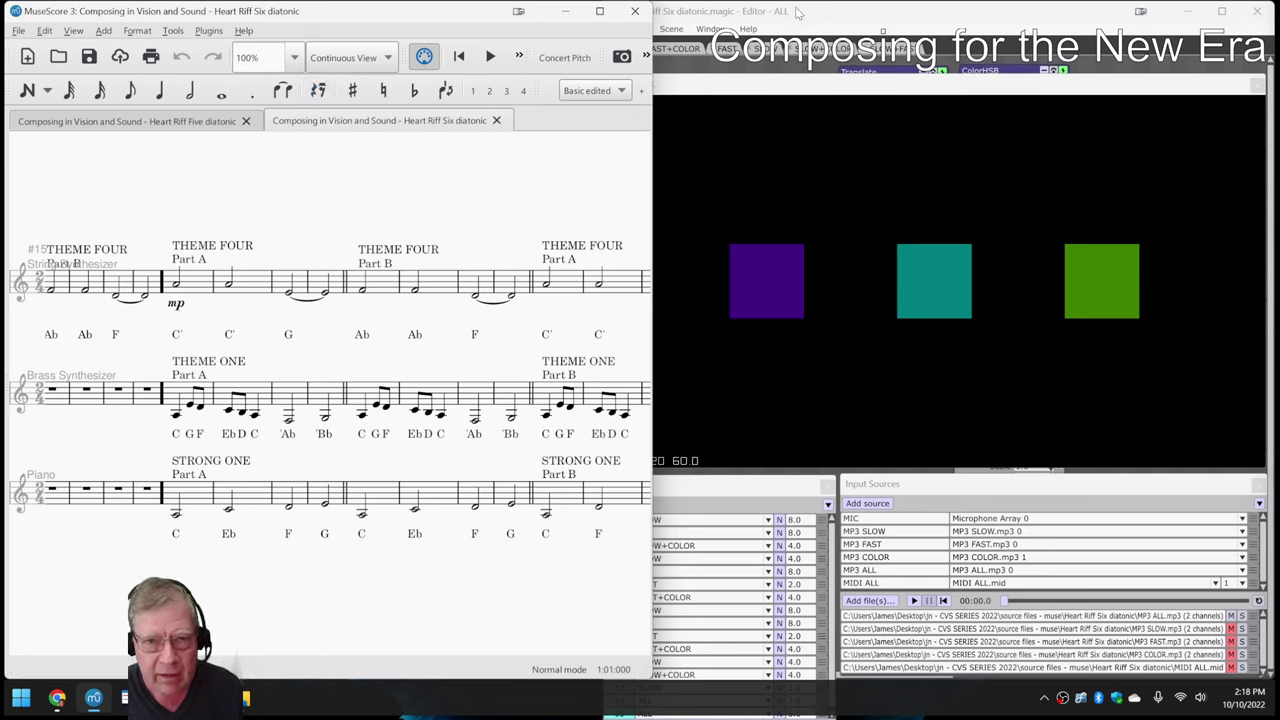
left_click(796, 8)
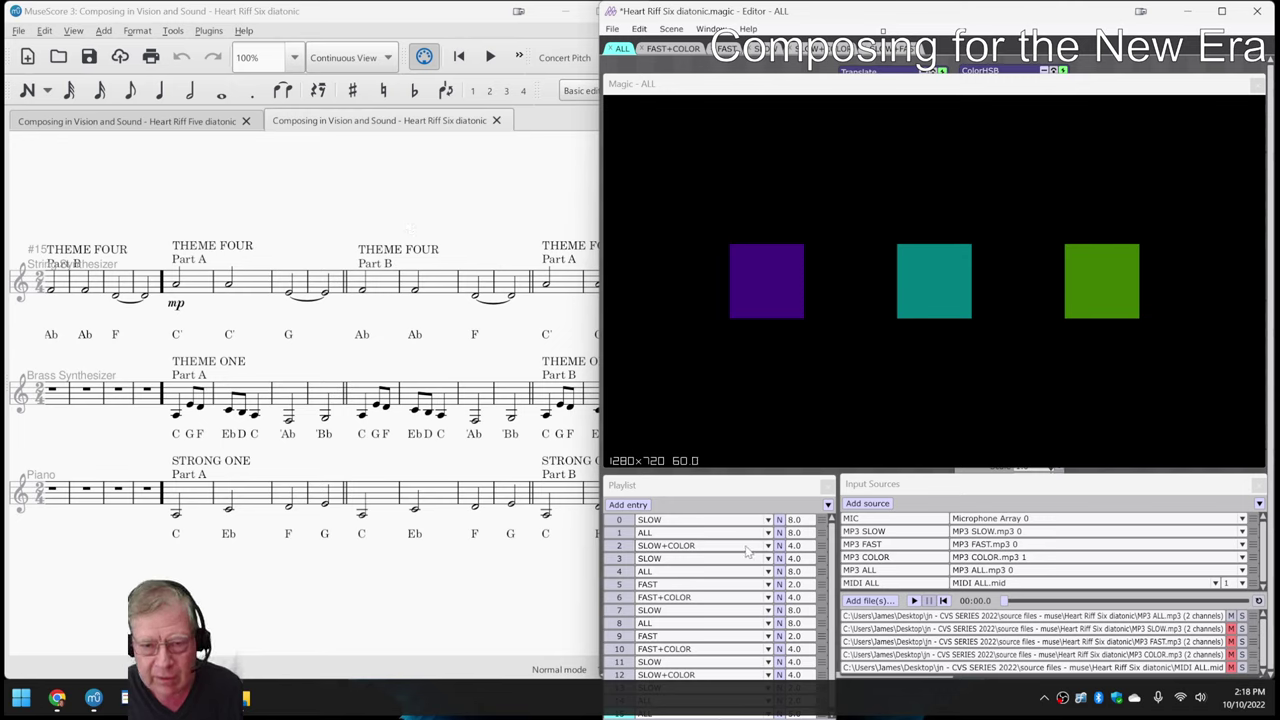
left_click(310, 574)
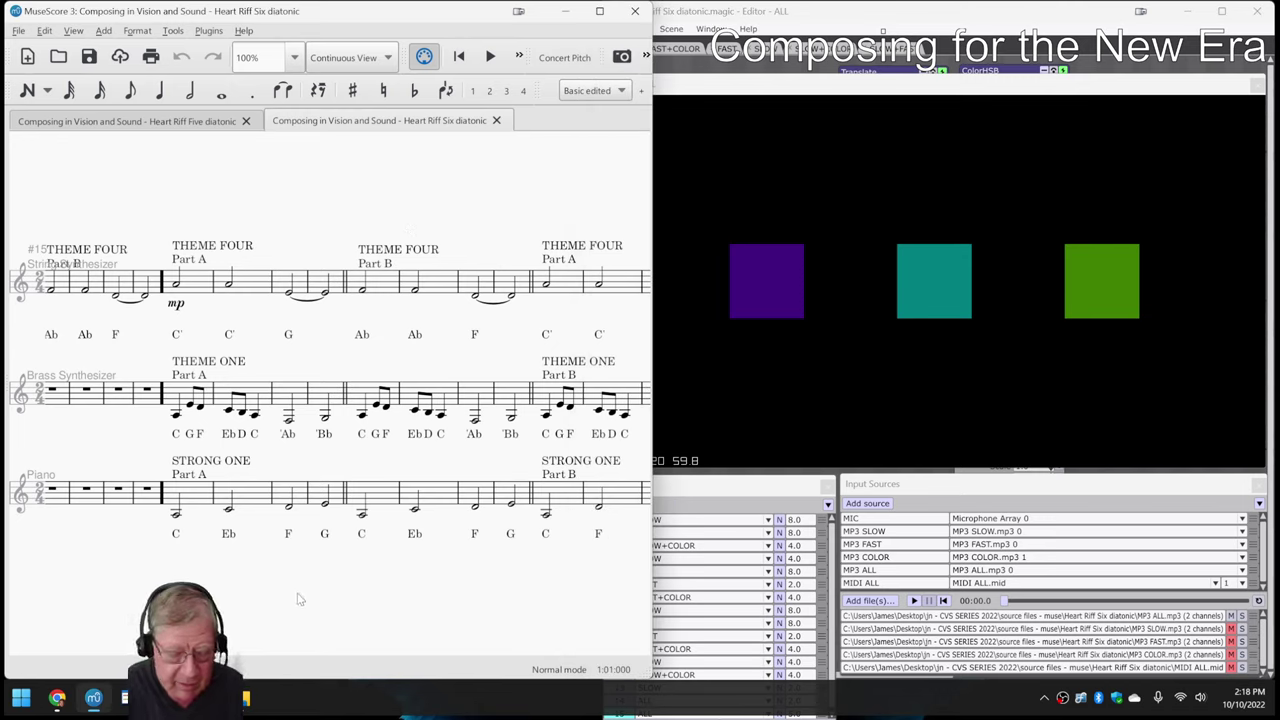
key("ctrl+Home")
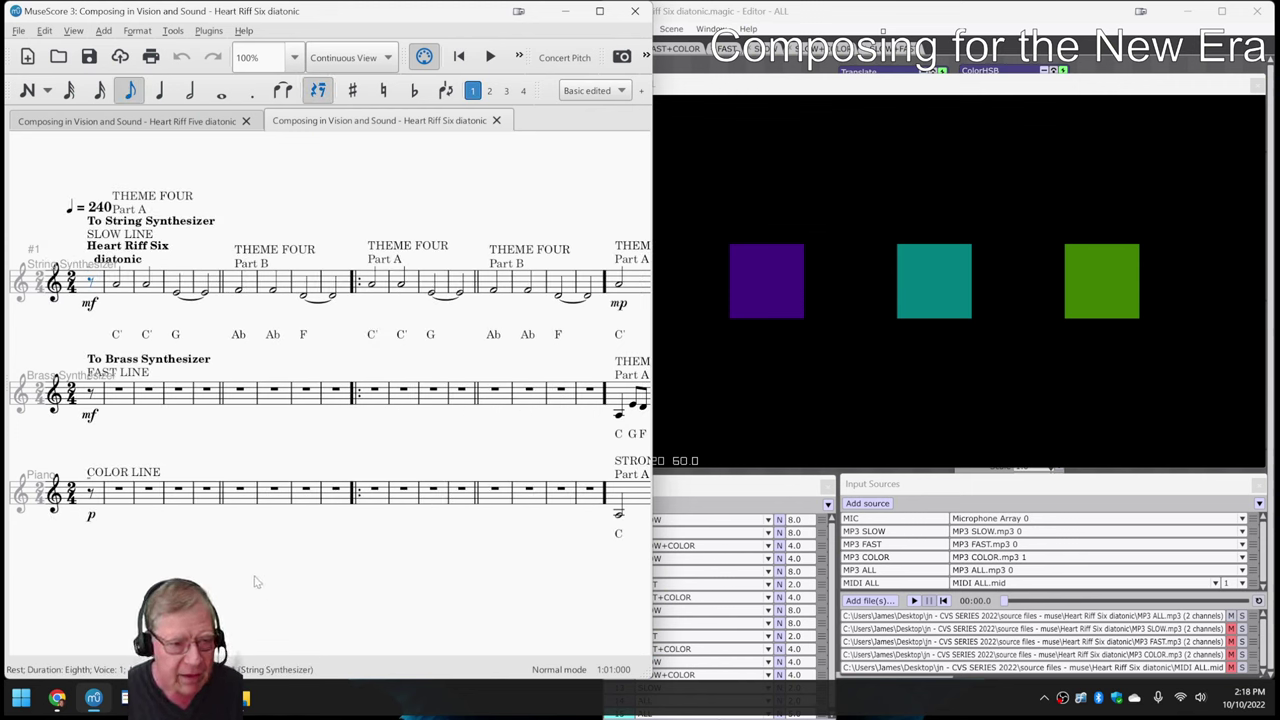
Step: Focus the Magic editor's ALL preview and start the visuals playlist
left_click(724, 14)
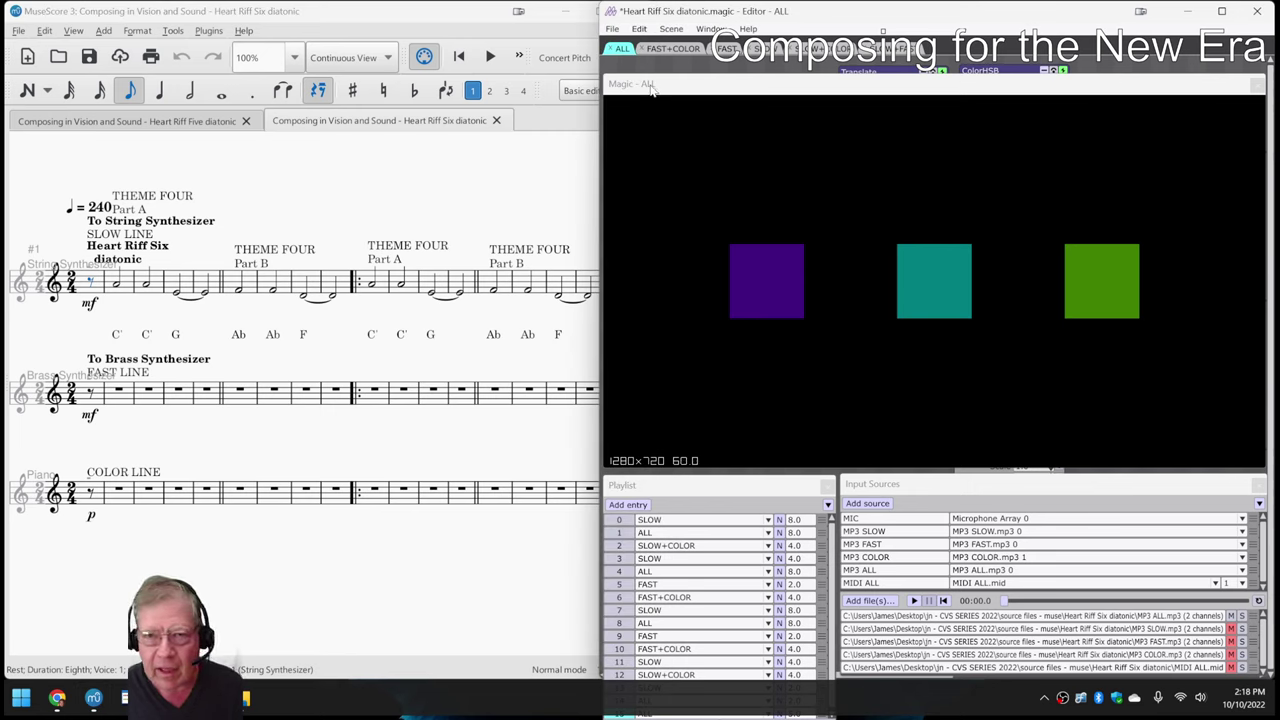
left_click(684, 90)
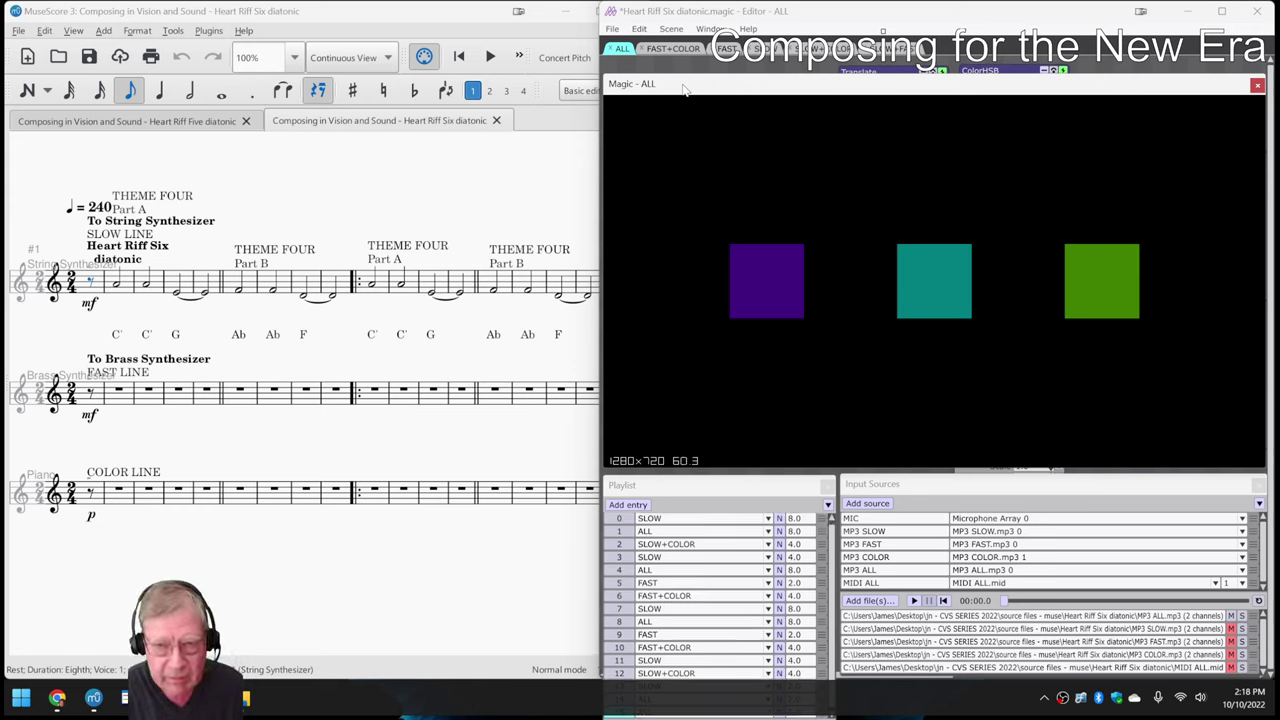
key("space")
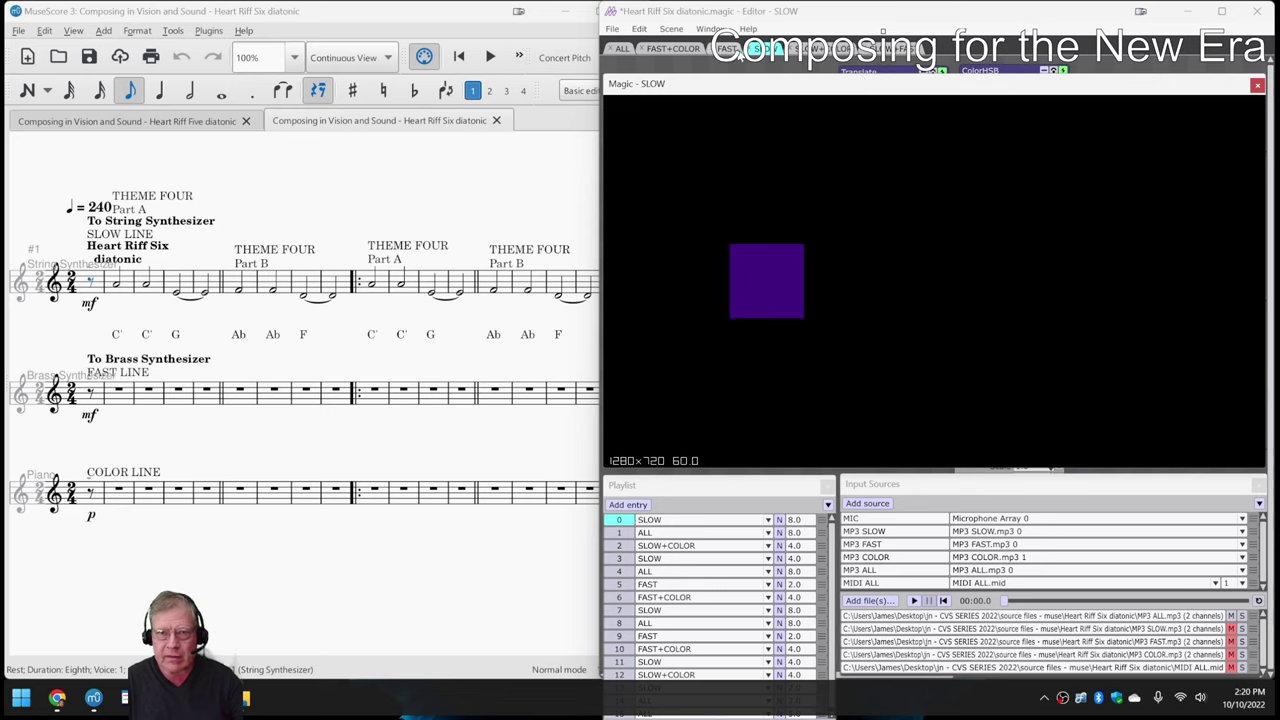
left_click(624, 50)
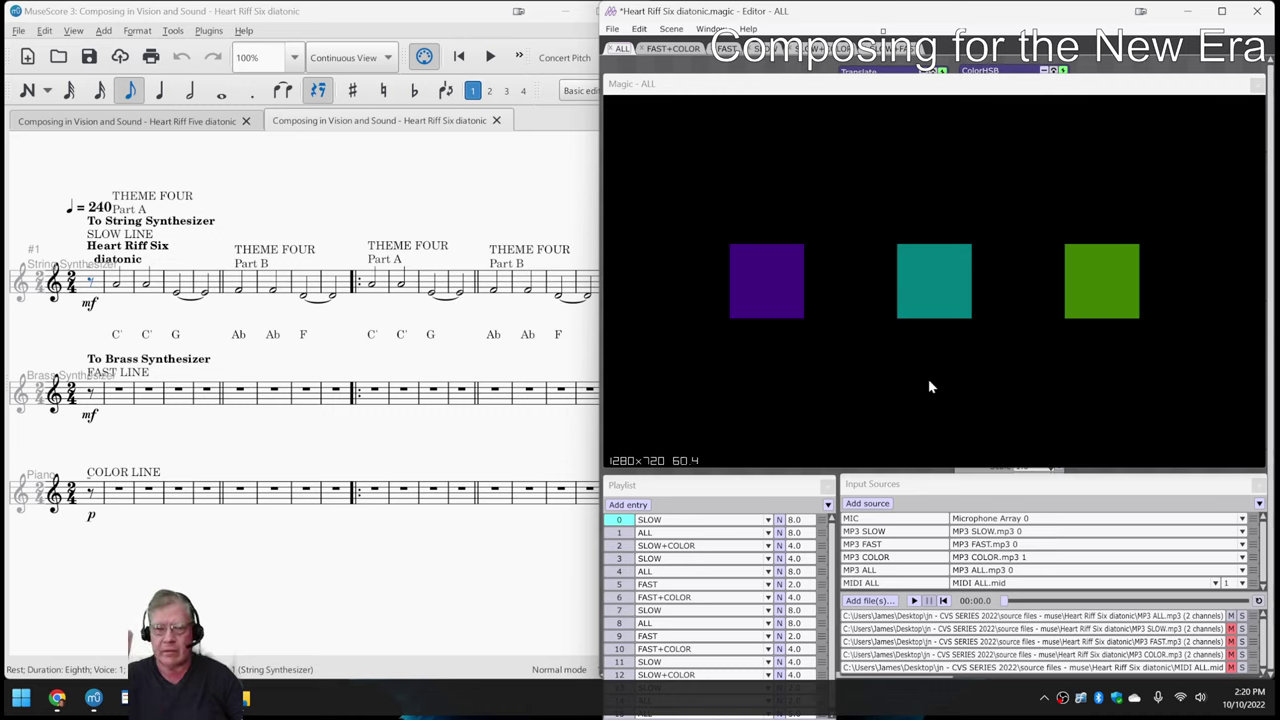
Step: Jump the Heart Riff Six score to its final Theme Six measures, then minimize MuseScore
left_click(533, 537)
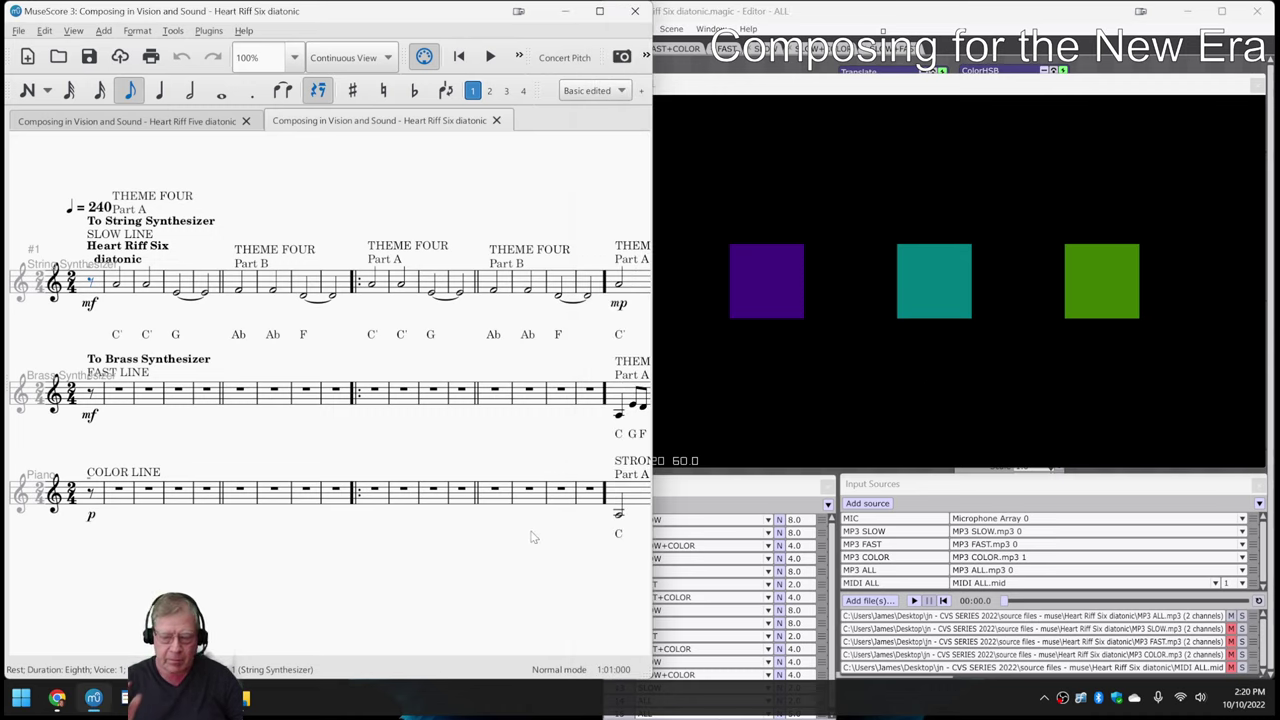
key("ctrl+End")
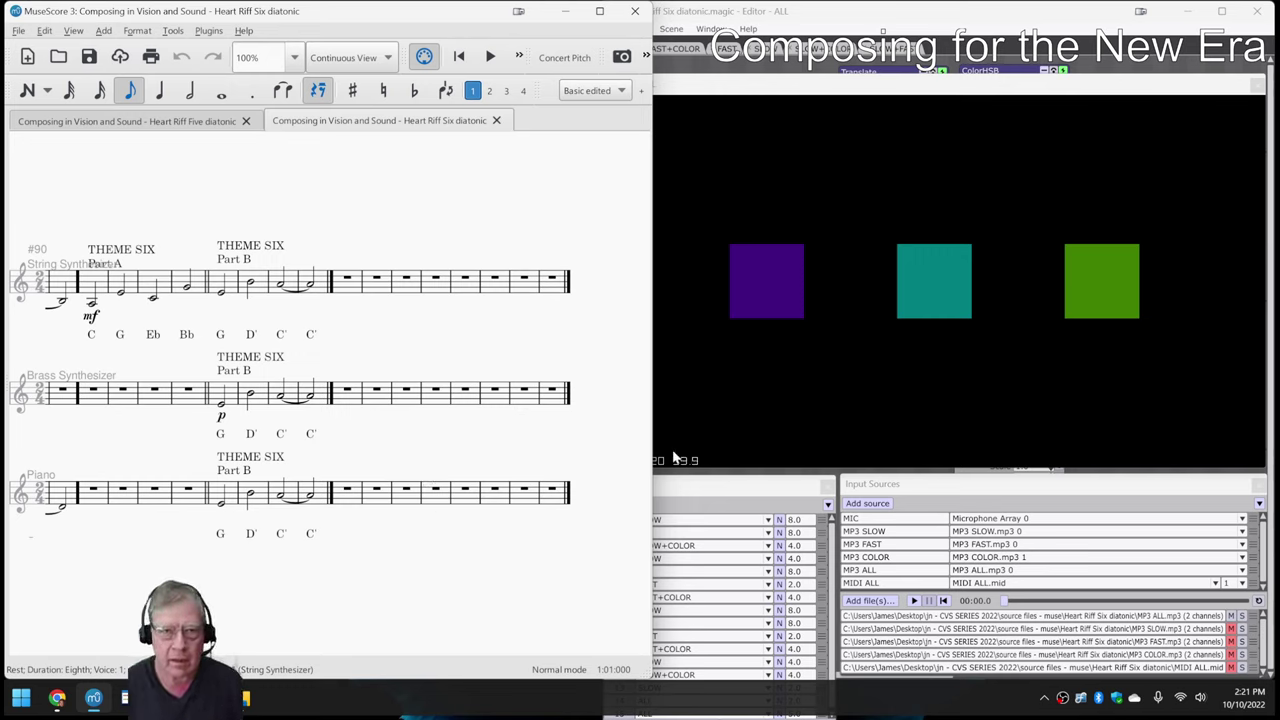
left_click(565, 11)
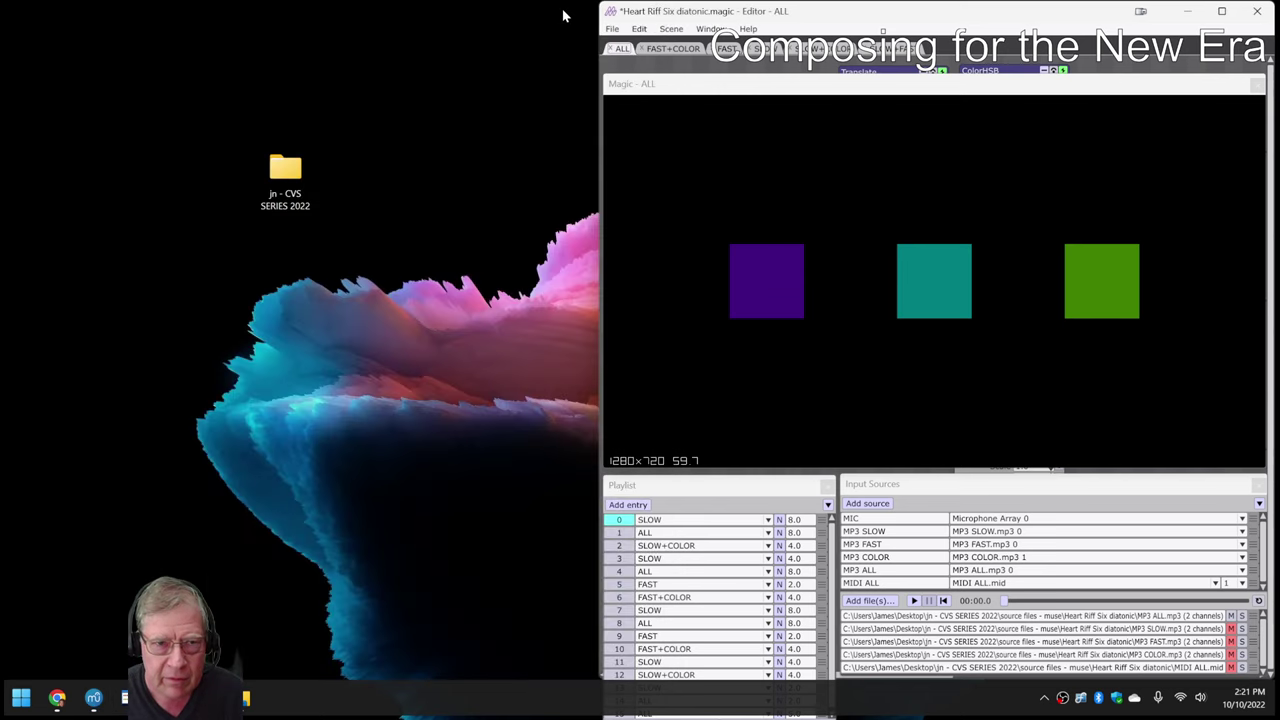
Step: Minimize the Magic editor, put the Display+Cam 2560x1440 scene on stream, and show the notes spreadsheet
left_click(1189, 12)
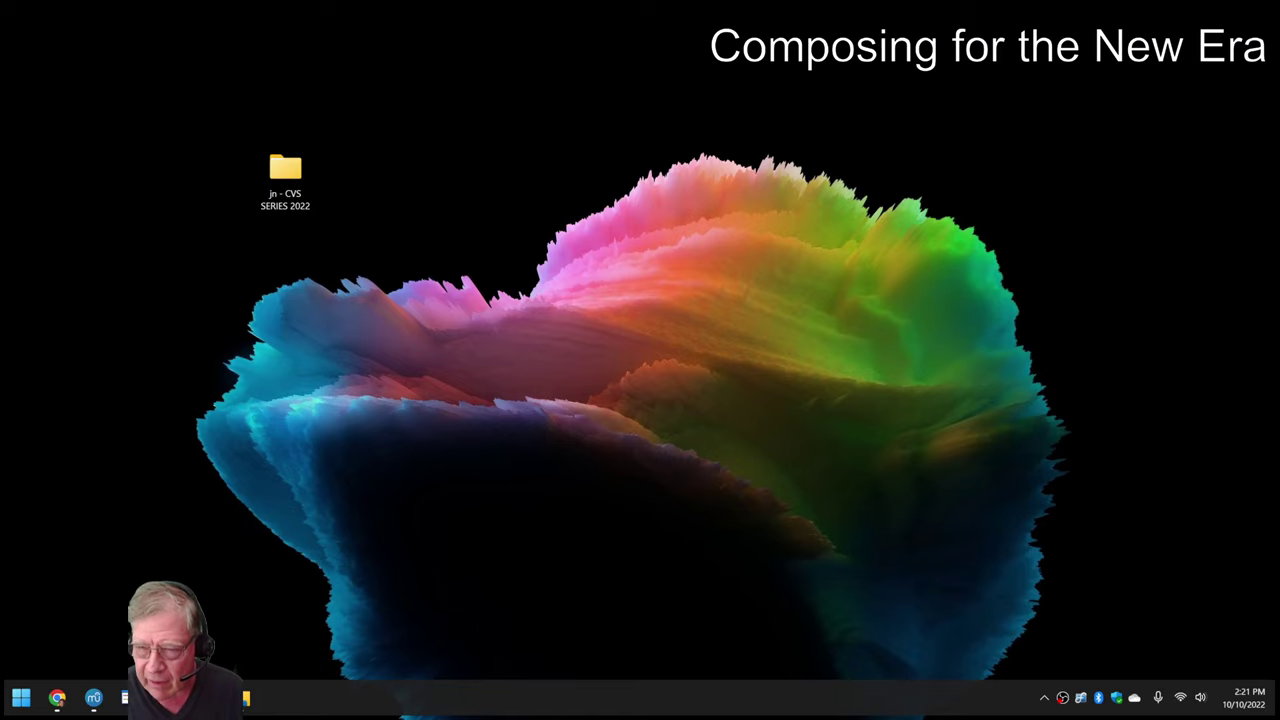
left_click(1000, 354)
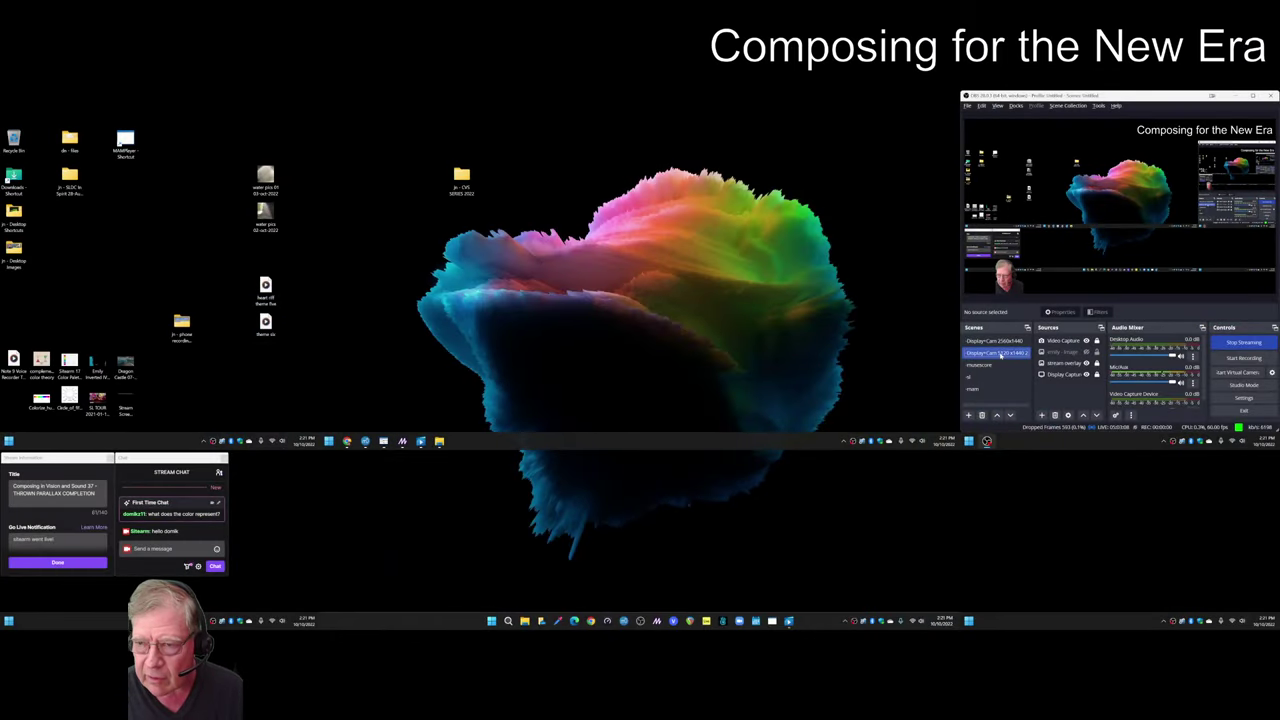
left_click(999, 341)
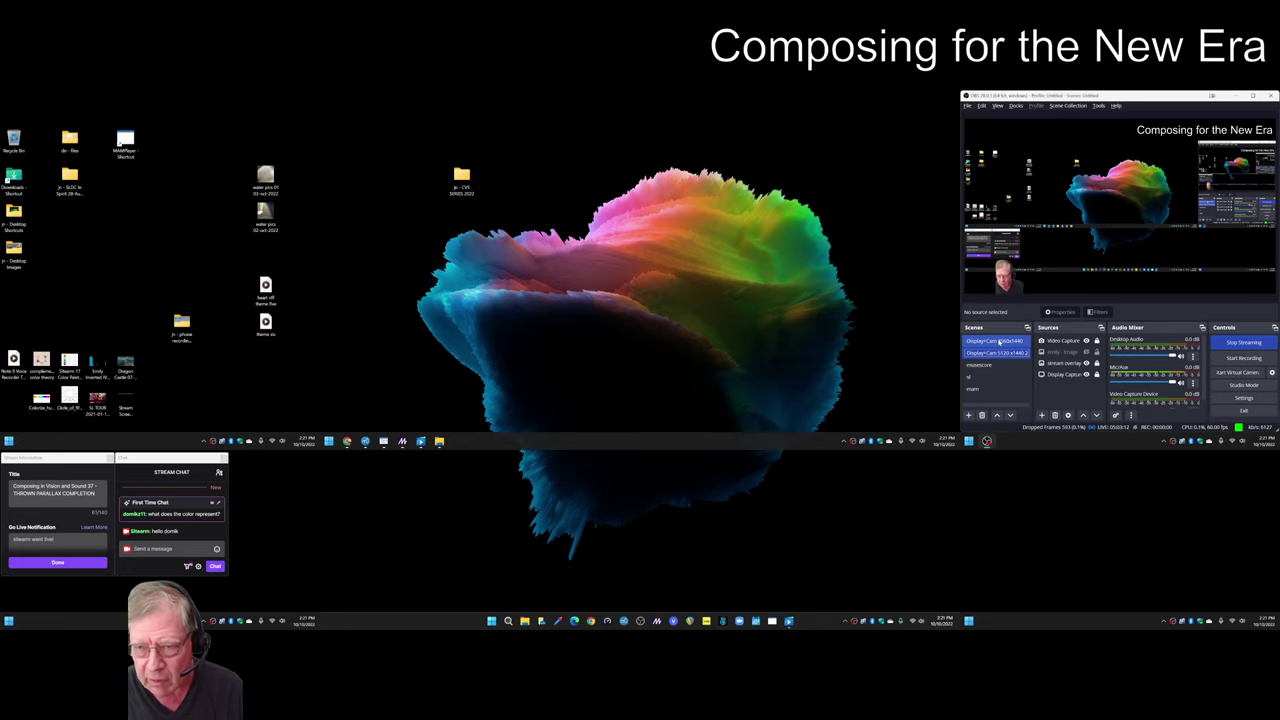
left_click(999, 341)
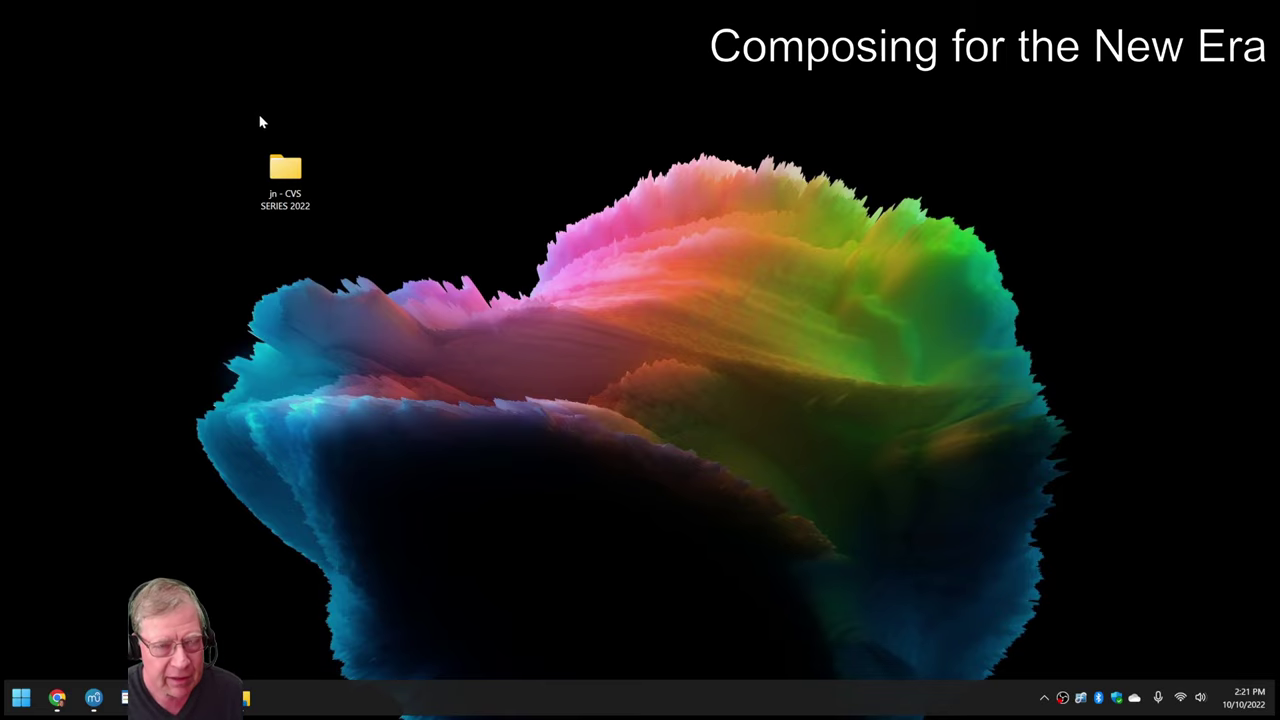
left_click(57, 697)
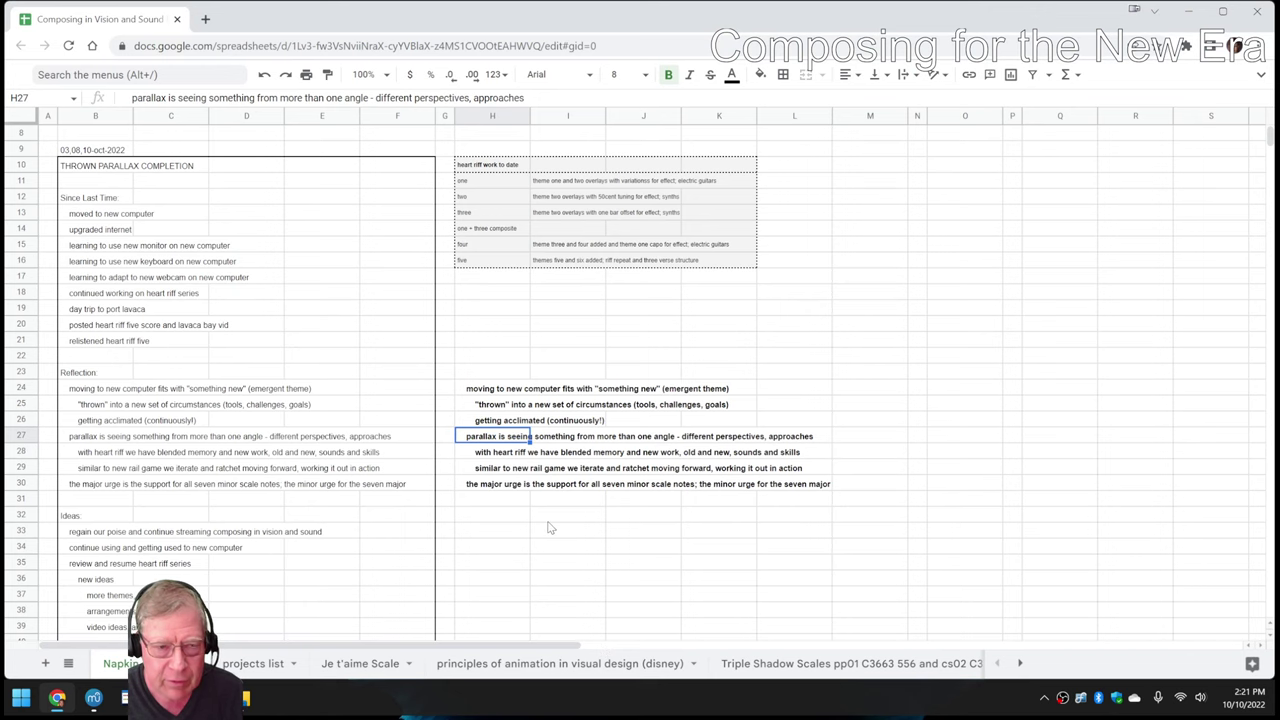
Step: Scroll the notes to Results and review the last acknowledgment and the 'post and share Heart Riff 6' and TBD ideas
scroll(555, 578, "down", 6)
scroll(557, 525, "down", 5)
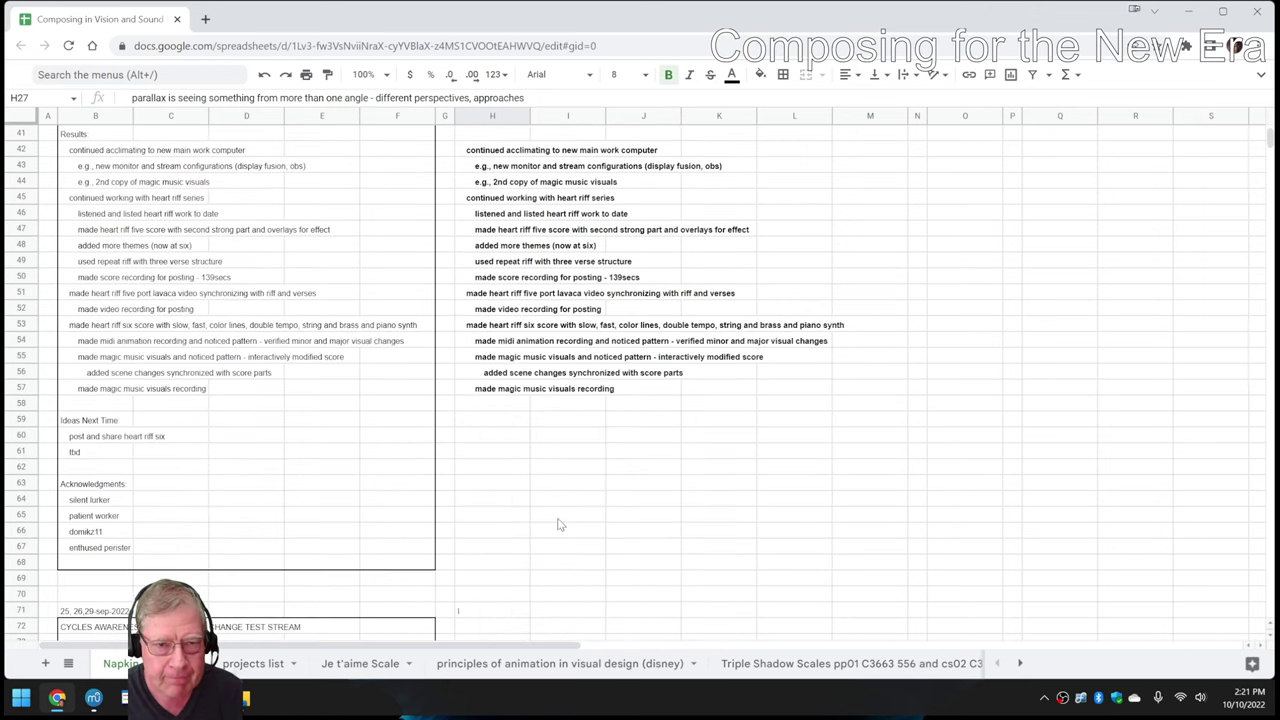
left_click(96, 551)
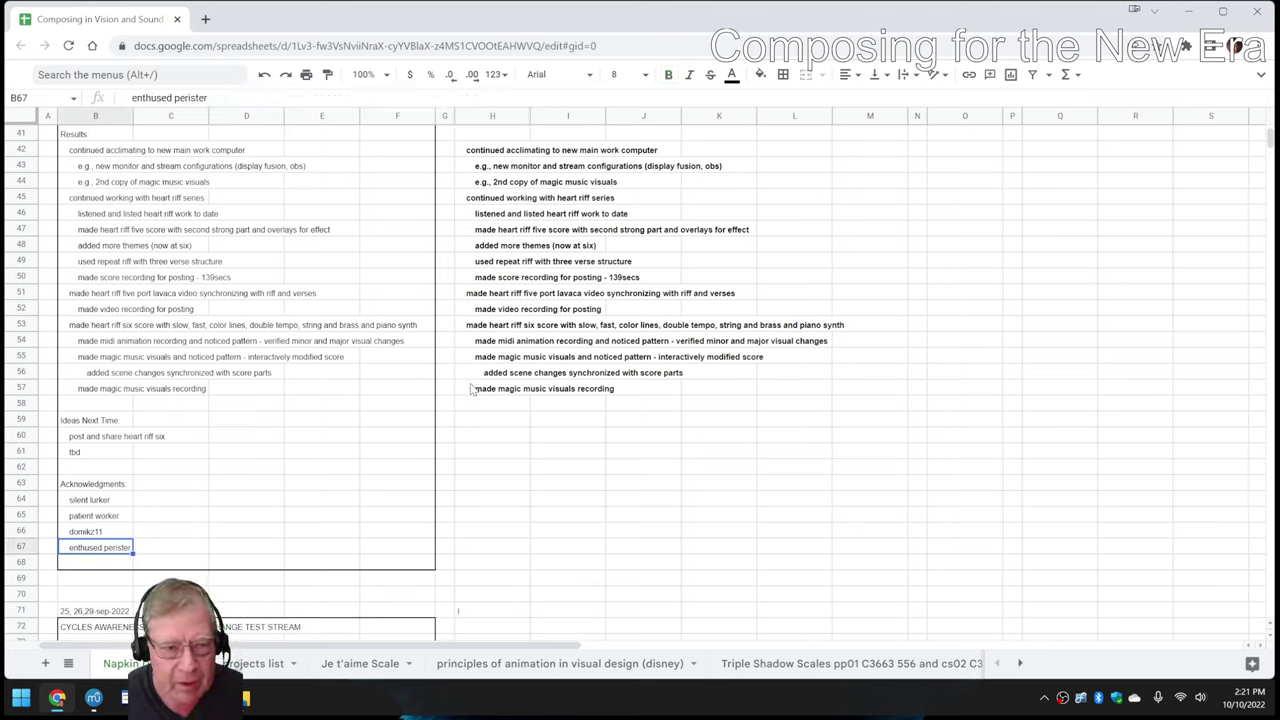
left_click(80, 440)
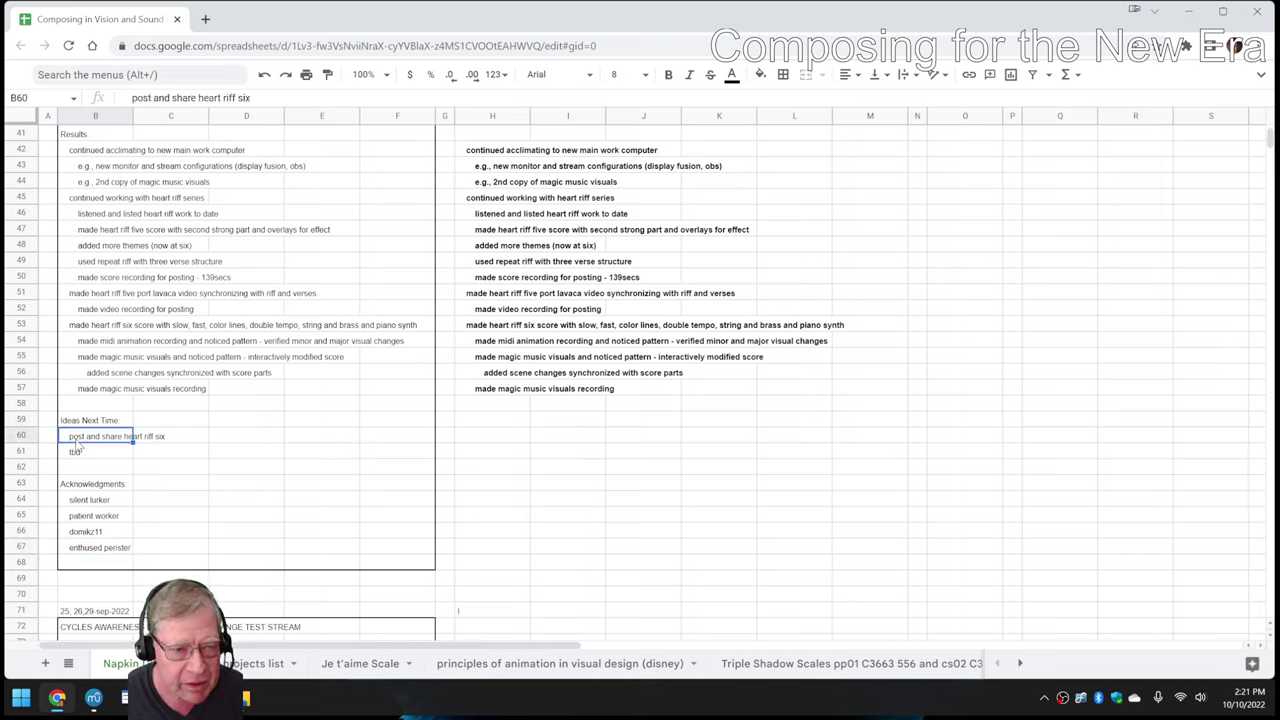
left_click(83, 458)
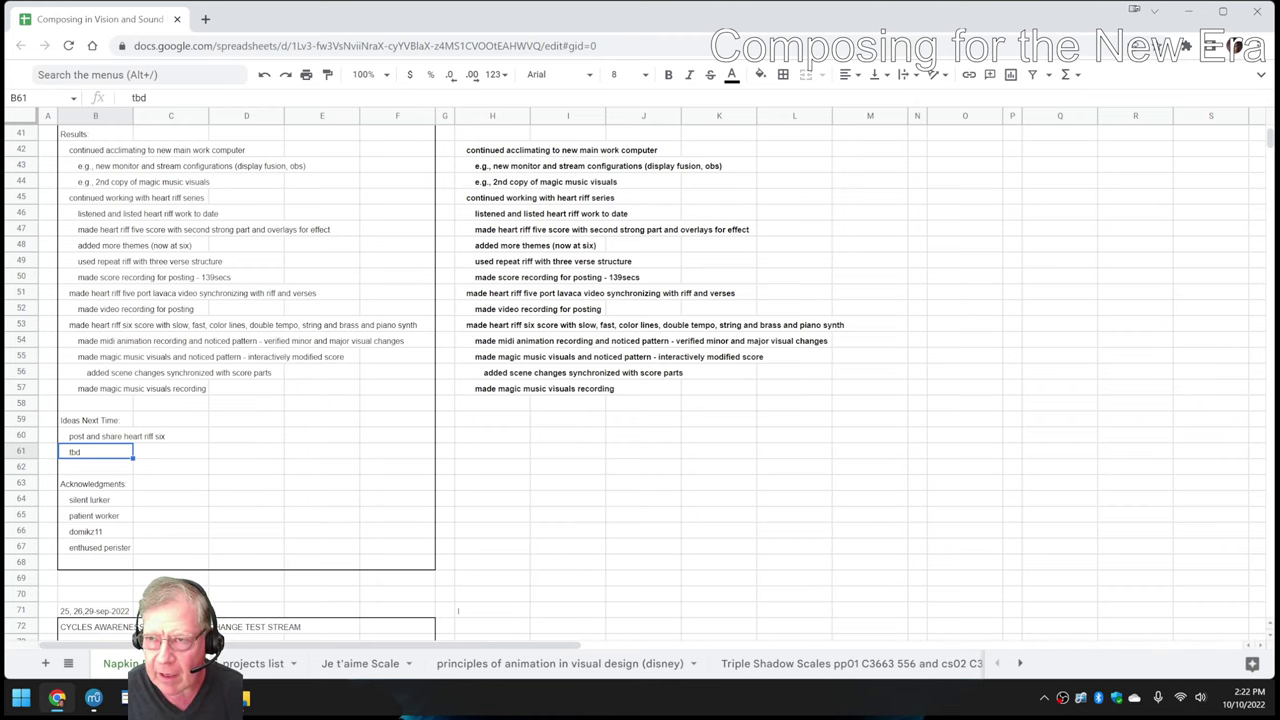
left_click(277, 697)
Step: Drag the OBS Studio window's title bar to maximize it to full screen
left_click_drag(1143, 17, 544, 24)
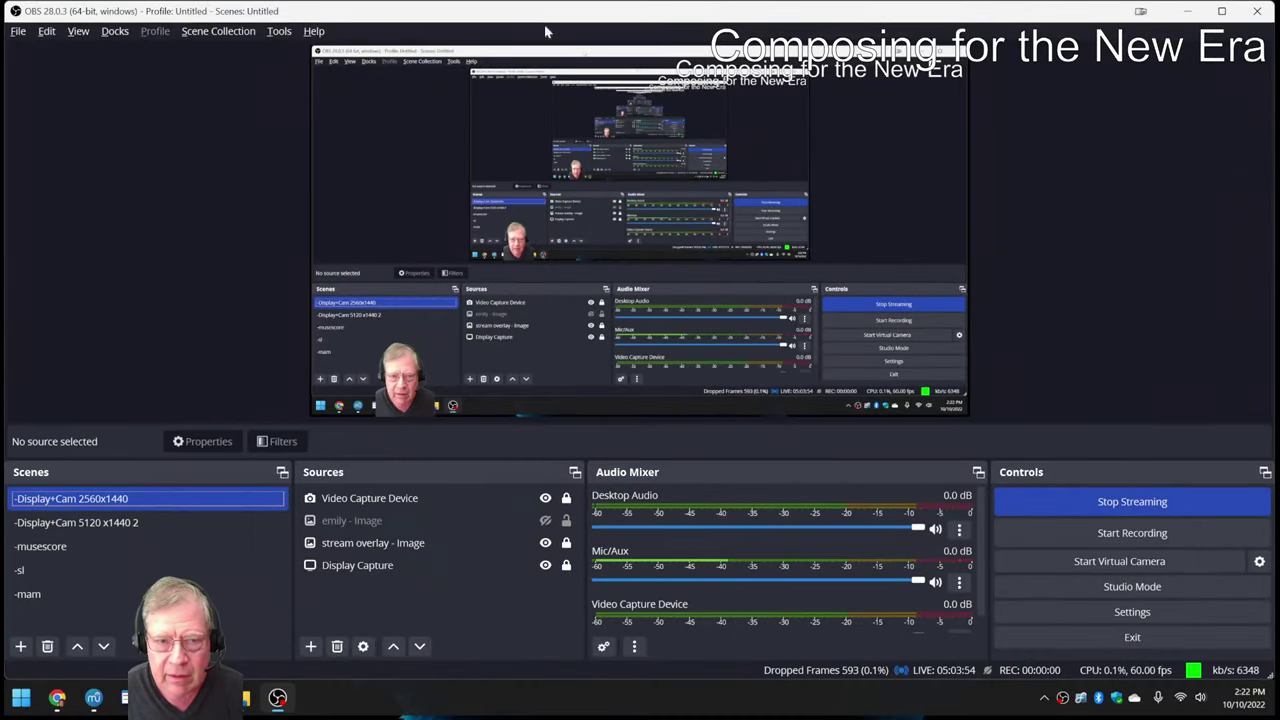